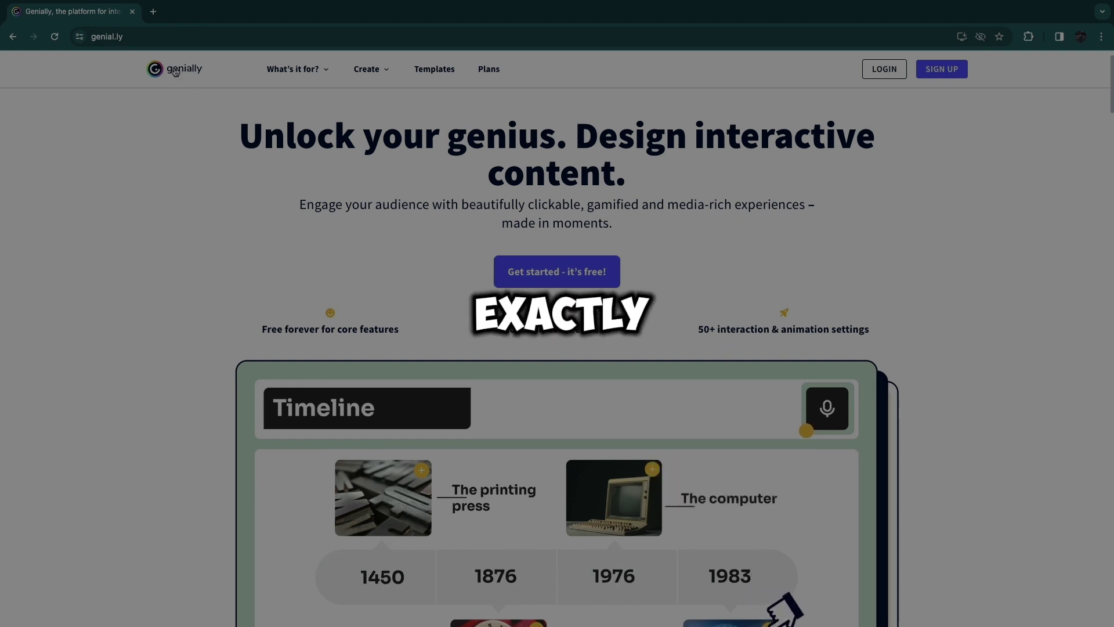
- Open Genially's University page from the What's it for? menu
drag(468, 205, 762, 219)
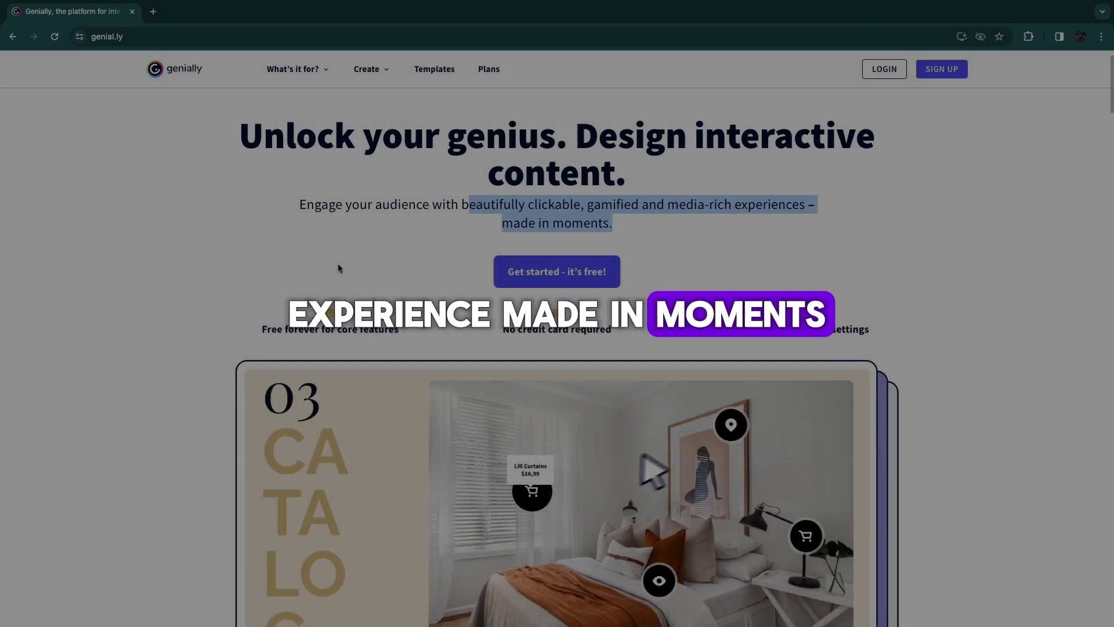
click(339, 268)
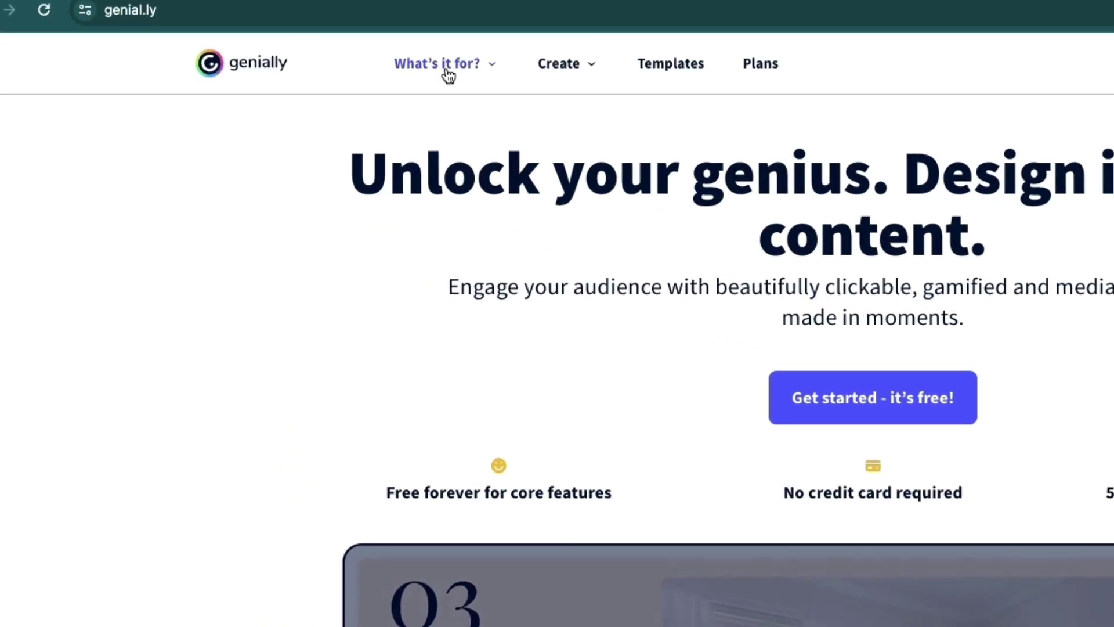
click(448, 75)
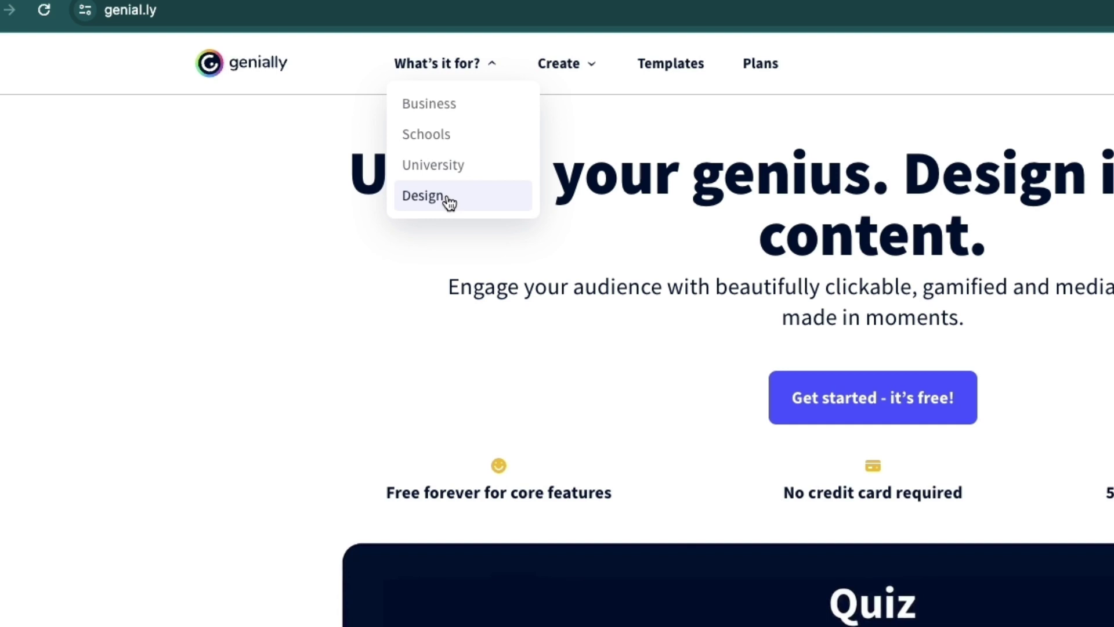
click(446, 169)
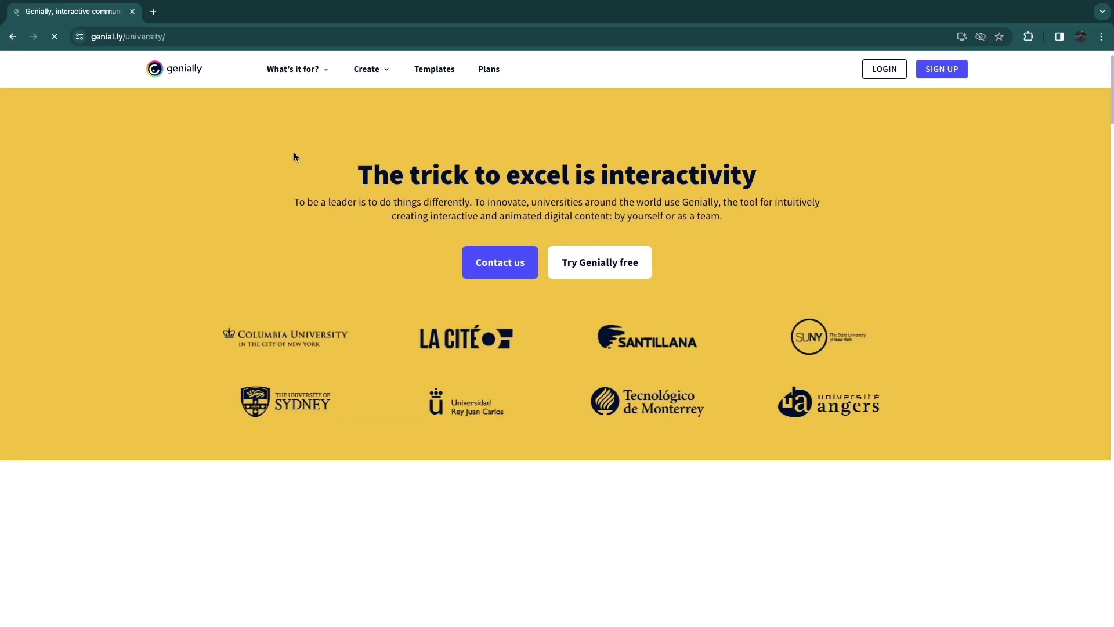
- Scroll through the University page and go to the free account sign-up
scroll(261, 255, down, 10)
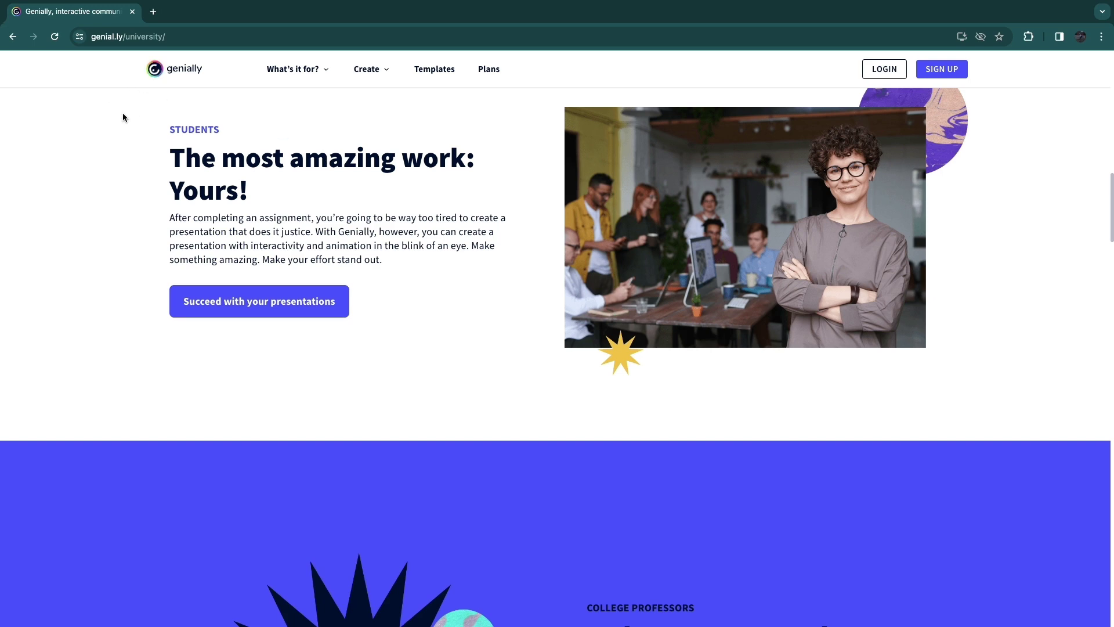
scroll(383, 316, up, 10)
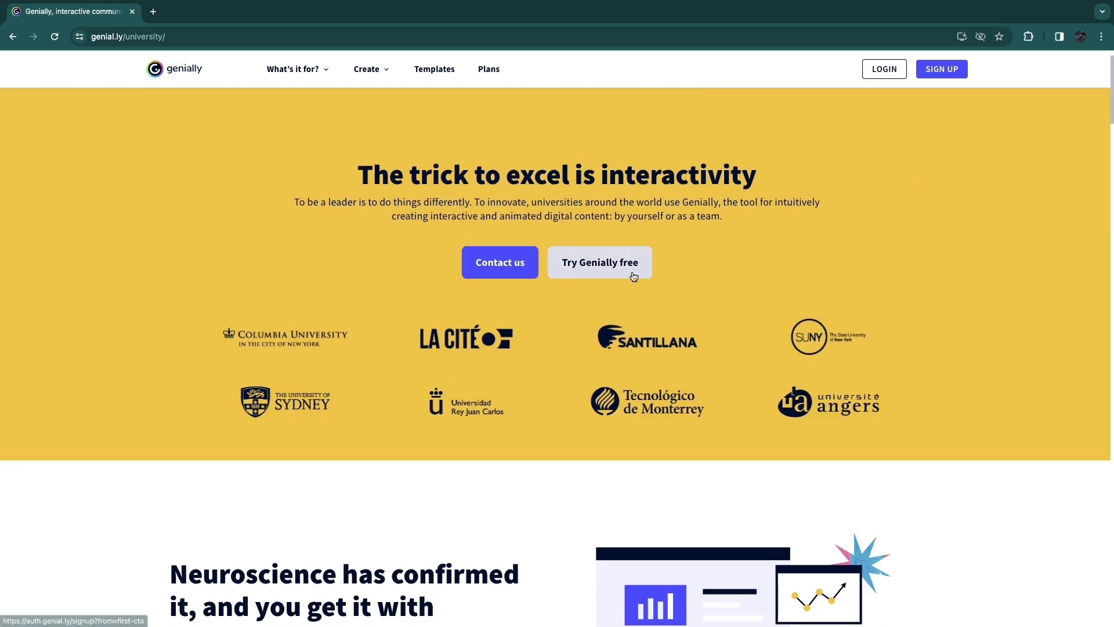
click(614, 260)
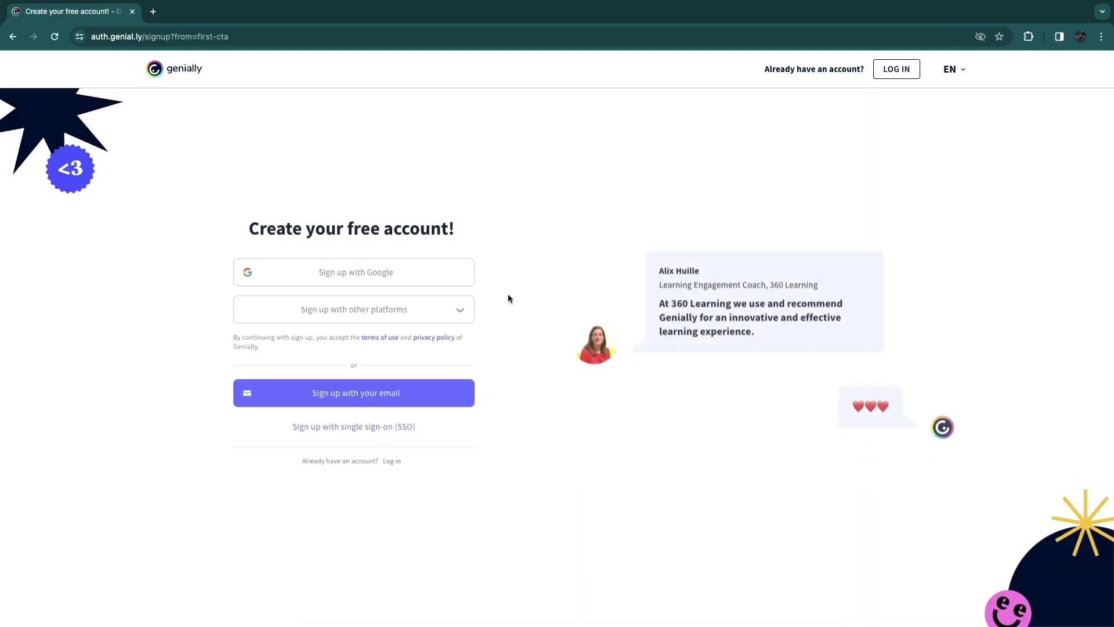
- Create the account and choose Education as the intended use
click(325, 278)
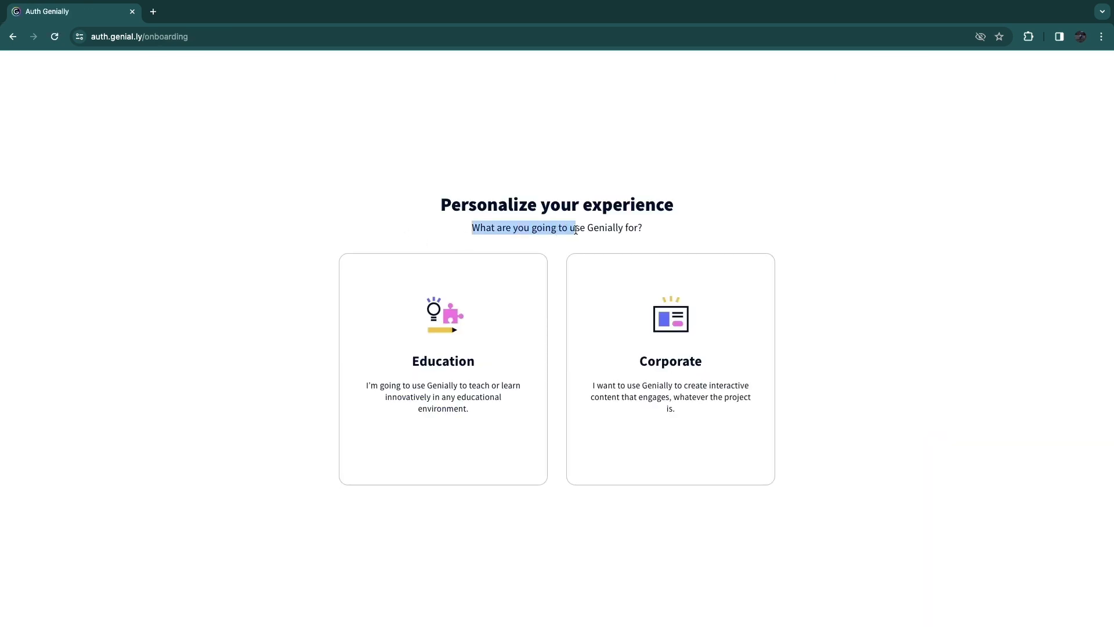
mouse_move(482, 325)
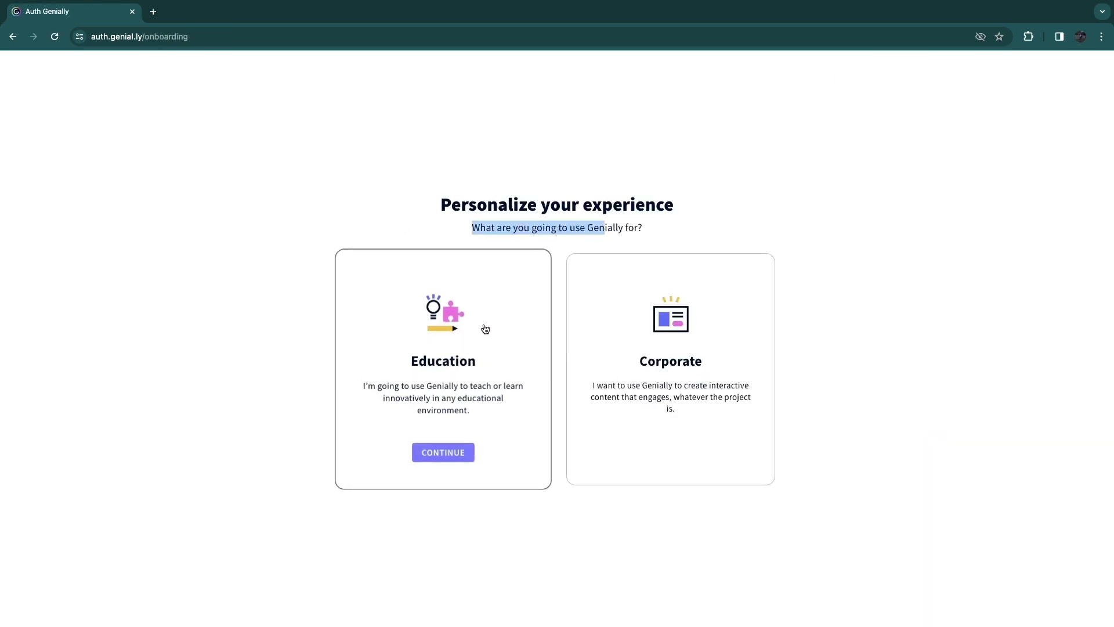
mouse_move(699, 364)
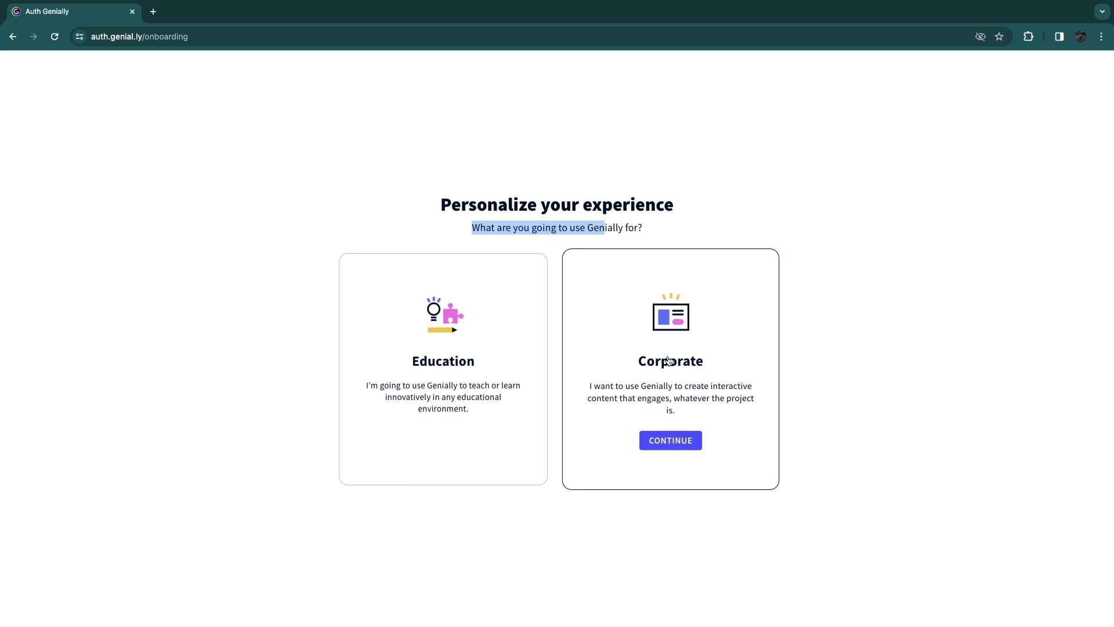
click(458, 440)
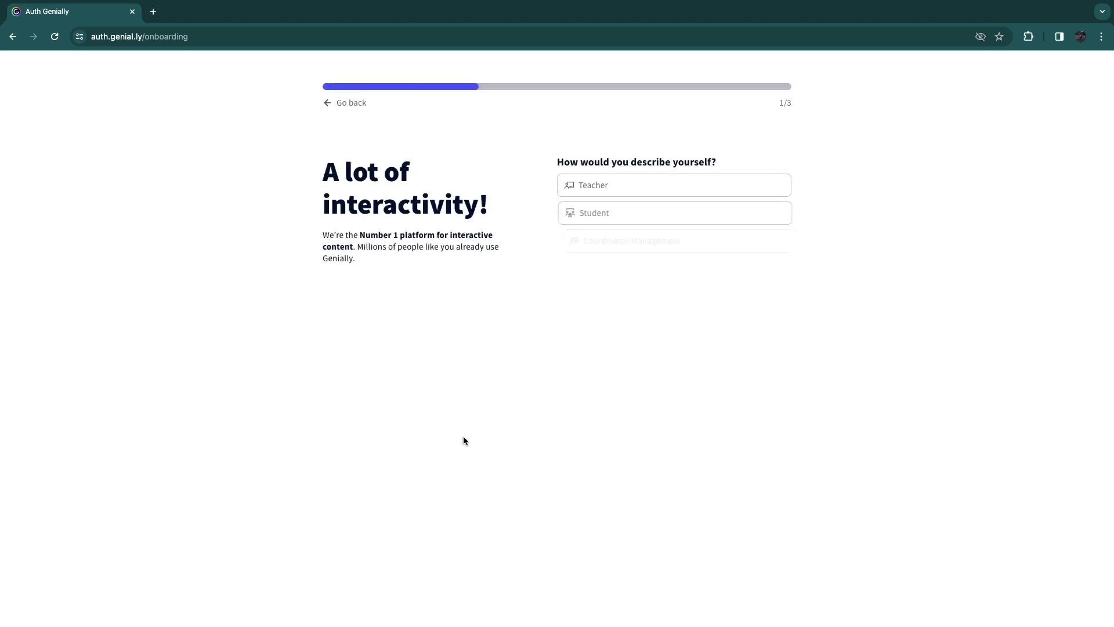
mouse_move(522, 141)
mouse_down()
mouse_move(724, 154)
mouse_move(534, 134)
mouse_up()
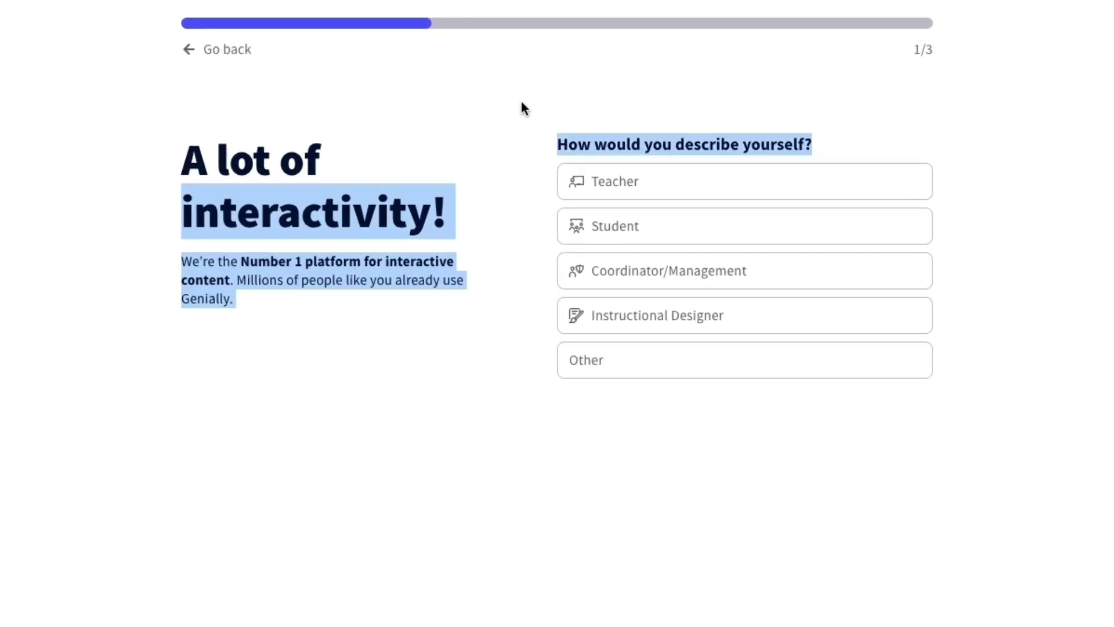
click(521, 102)
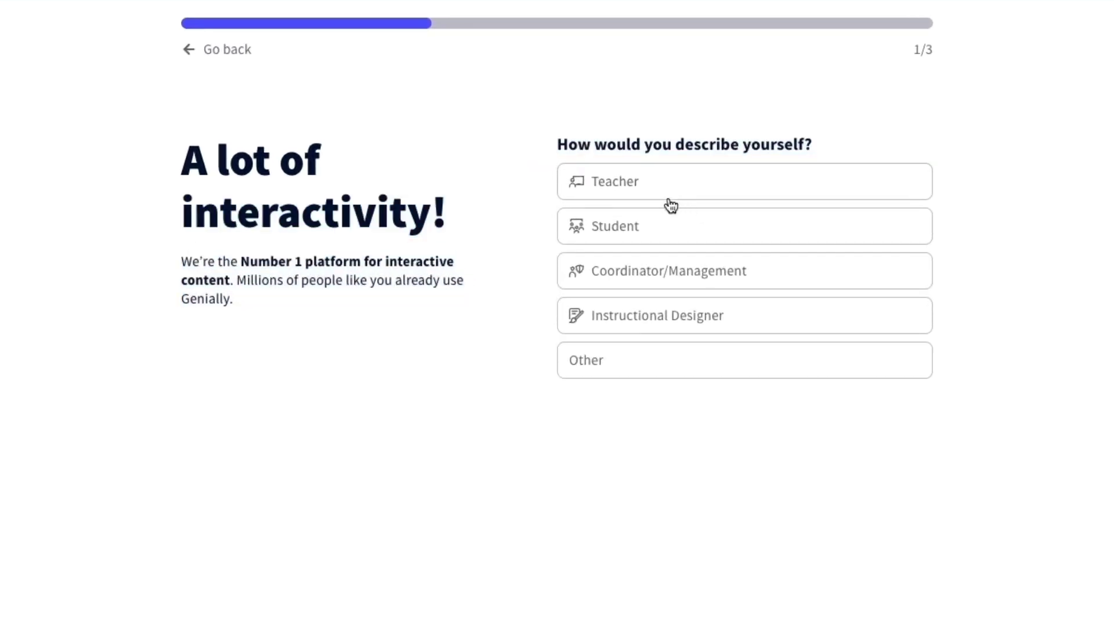
- Identify as a Student at University / Graduate School and finish onboarding
click(622, 241)
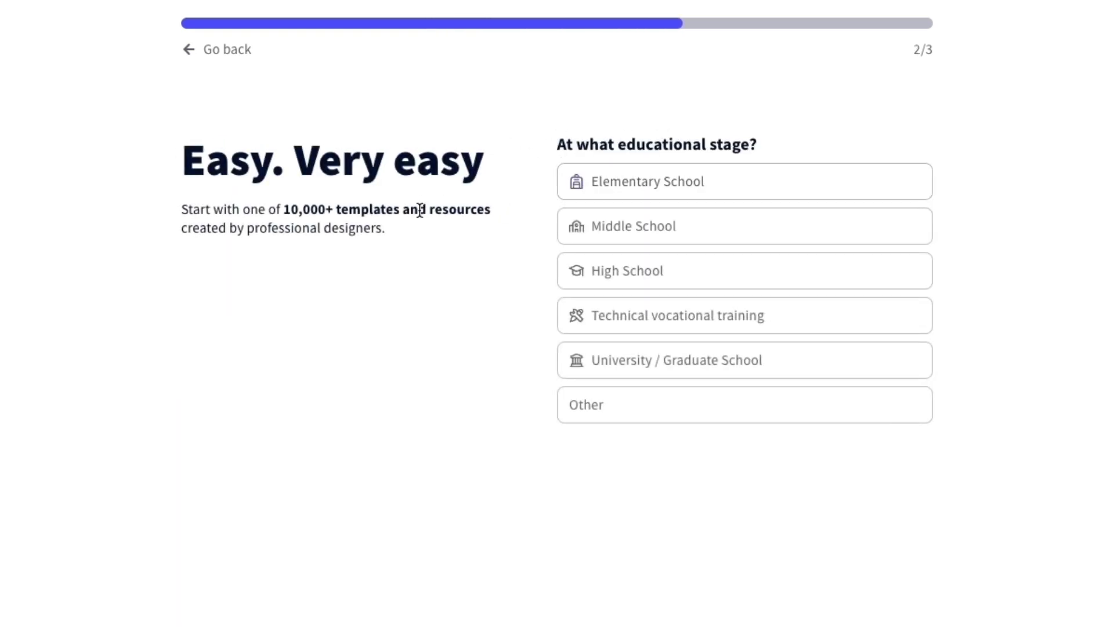
click(635, 371)
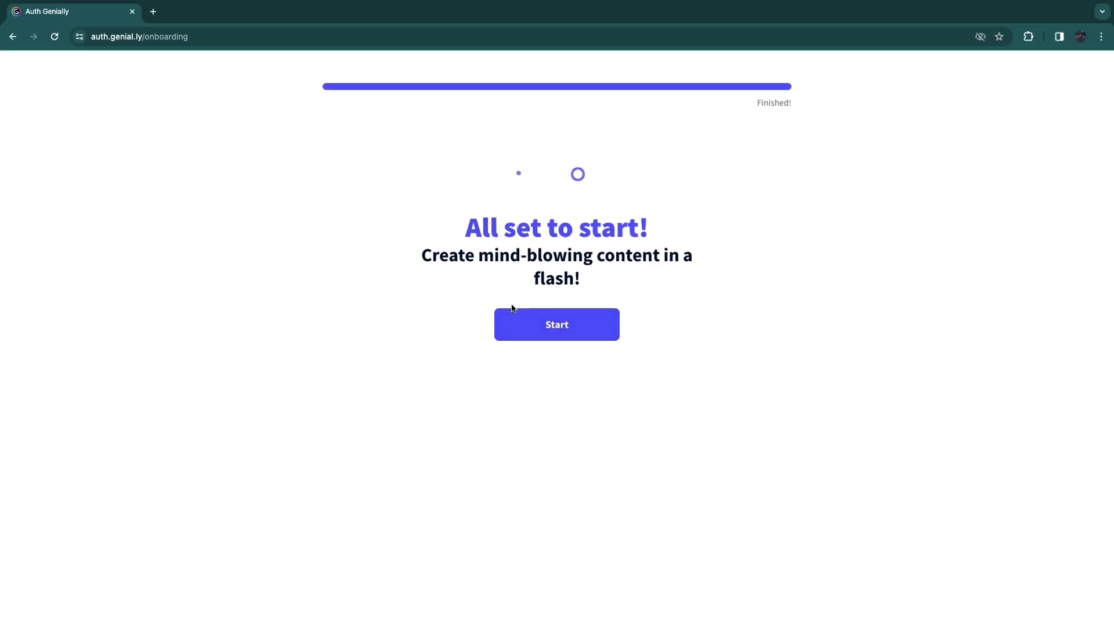
click(525, 335)
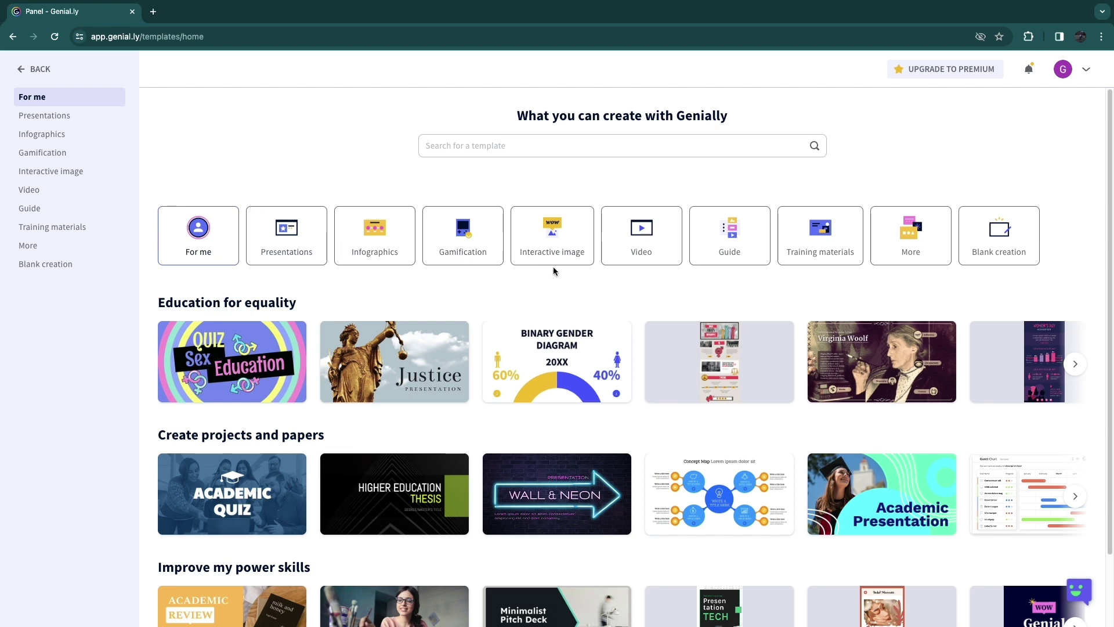
- Browse the presentation templates and preview Essential Dark Presentation
click(310, 244)
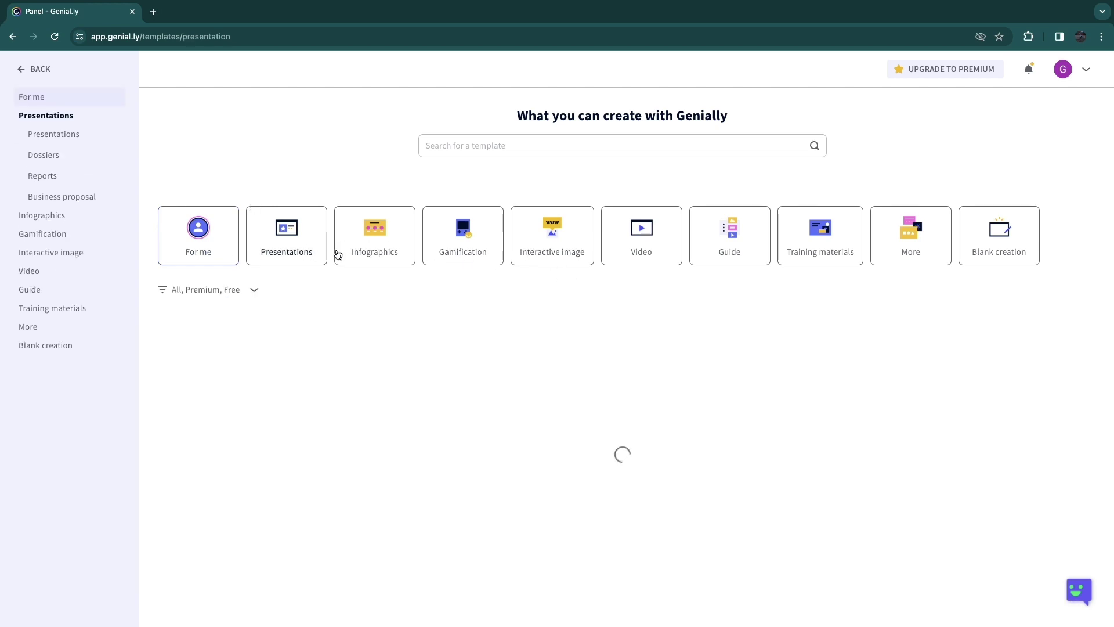
scroll(149, 323, down, 3)
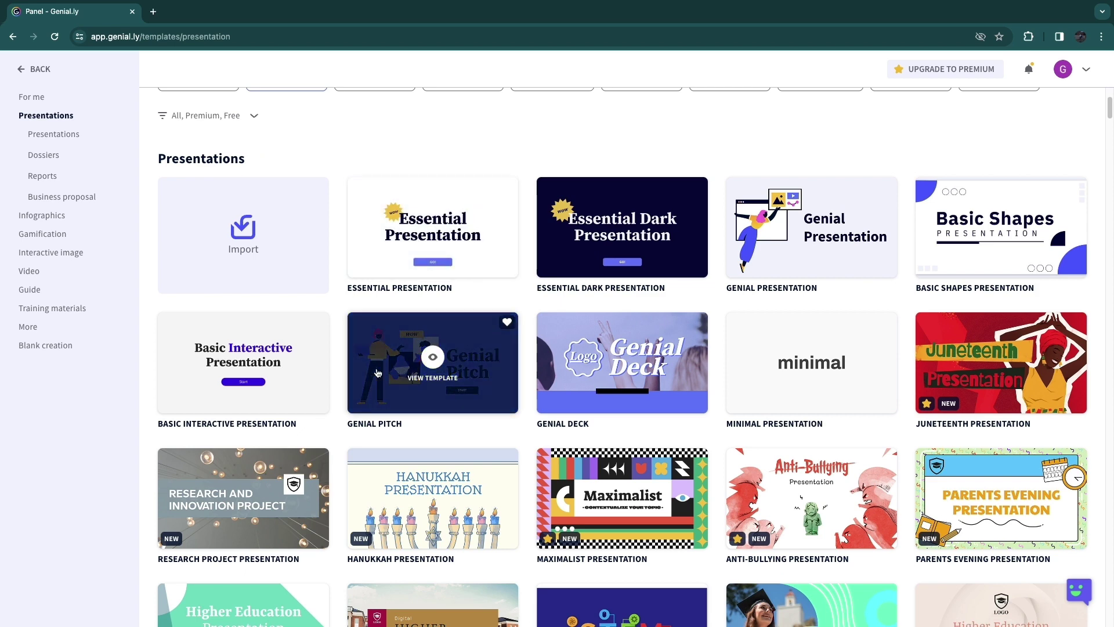
scroll(376, 372, down, 1)
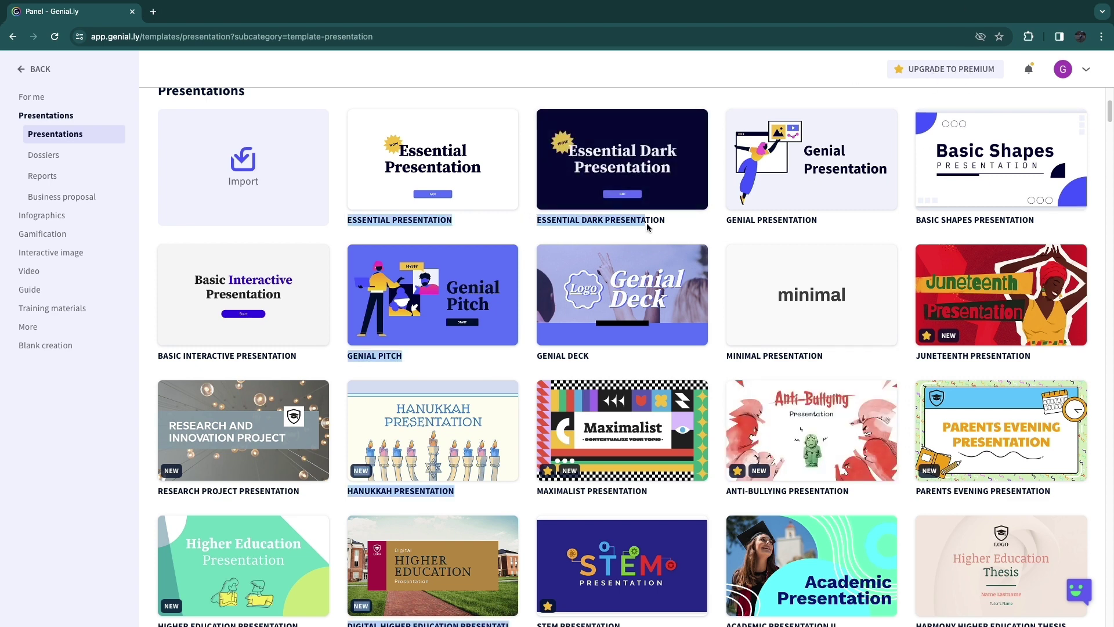
click(619, 168)
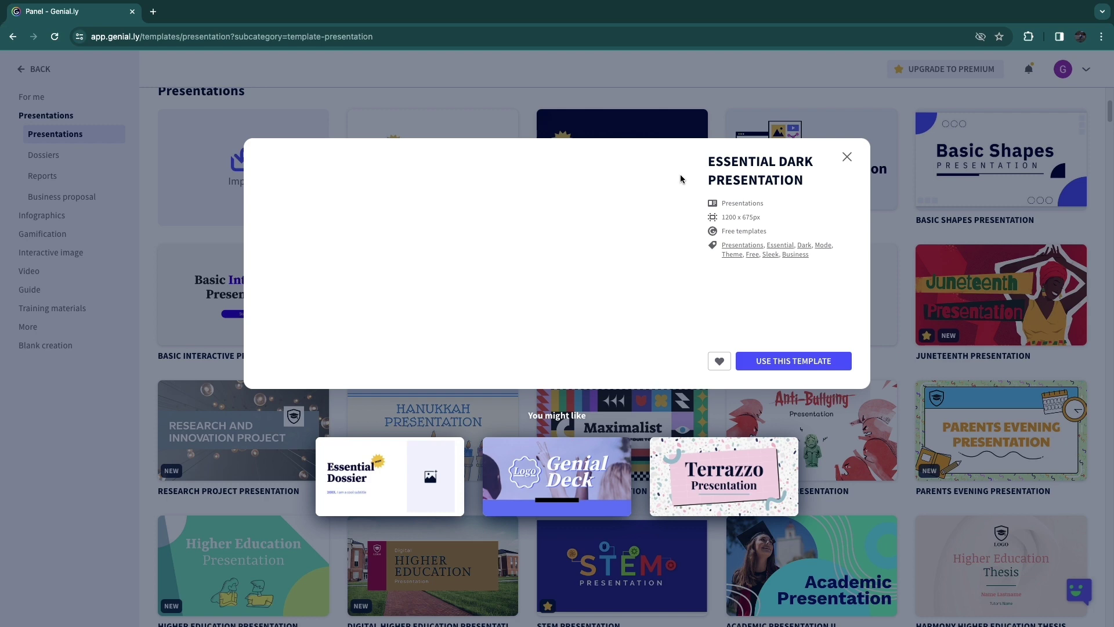
- Try the blue, green and purple-yellow palettes, then keep the original dark palette
click(731, 295)
click(765, 299)
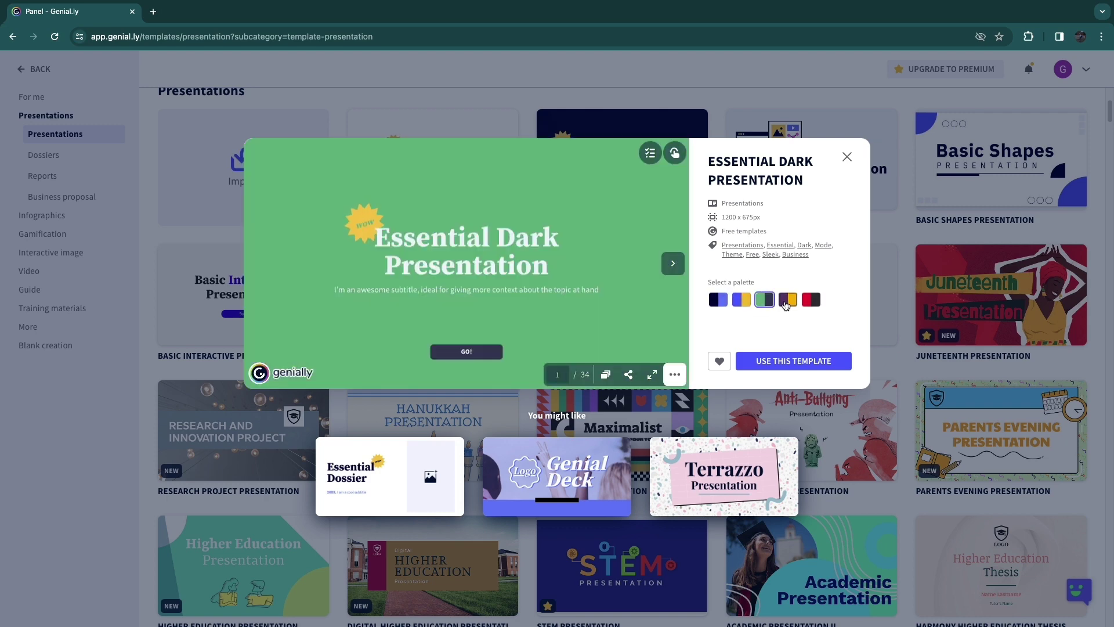
click(788, 298)
click(717, 299)
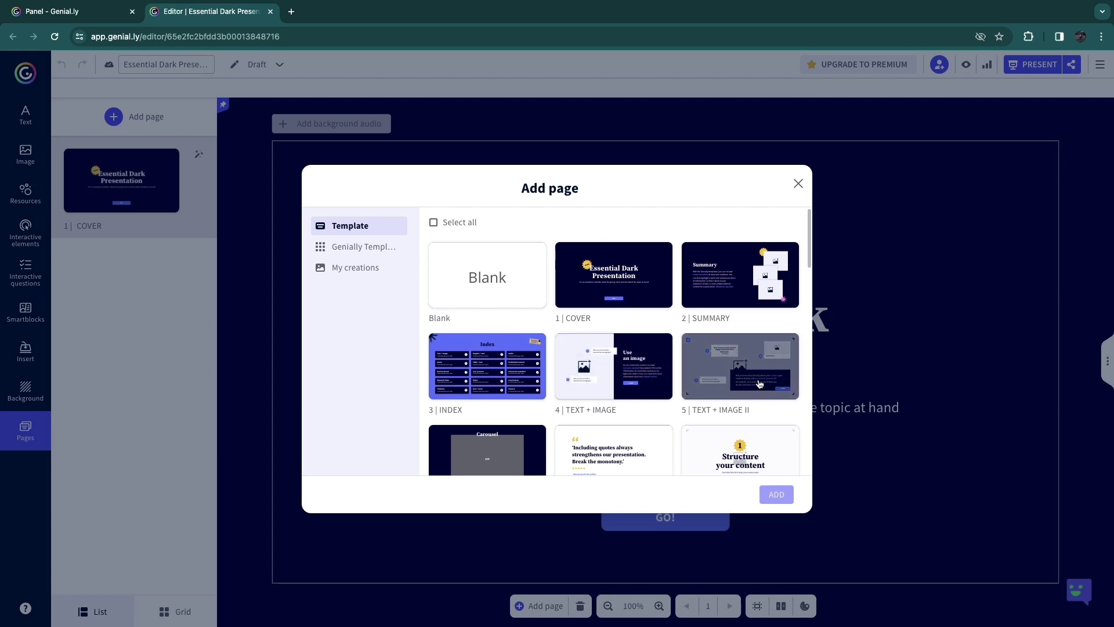
- Tick TIMELINE A, RELEVANT DATA, COVER, SUMMARY, GRAPHIC + TEXT II and INTERACTIVE QUESTION IV
scroll(759, 384, down, 3)
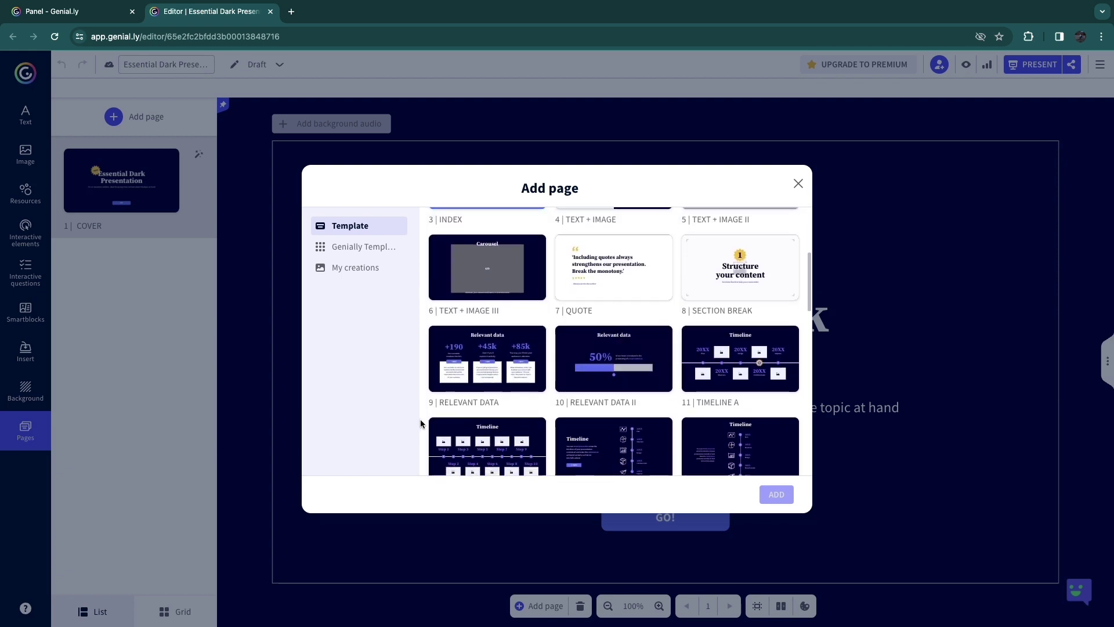
scroll(420, 422, down, 1)
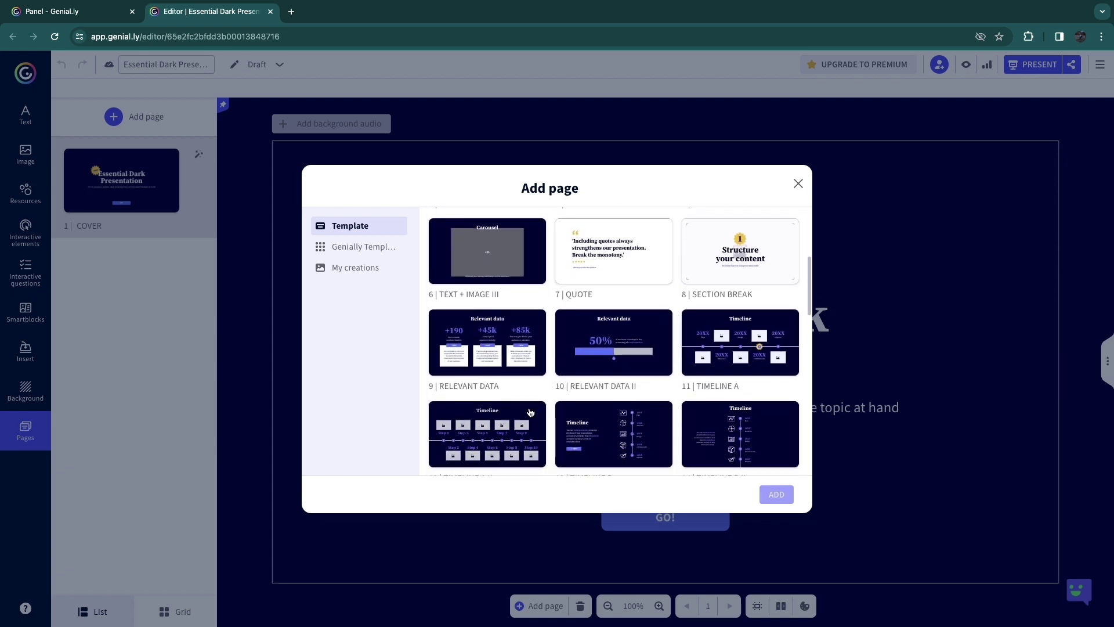
click(730, 341)
click(487, 349)
scroll(619, 286, up, 4)
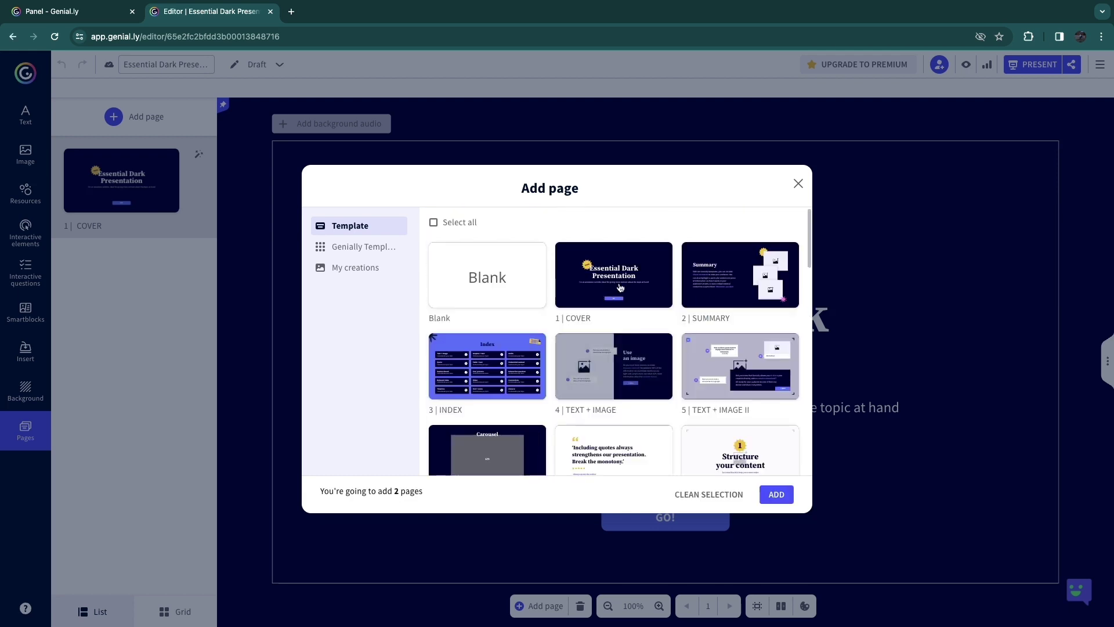
click(622, 297)
click(715, 290)
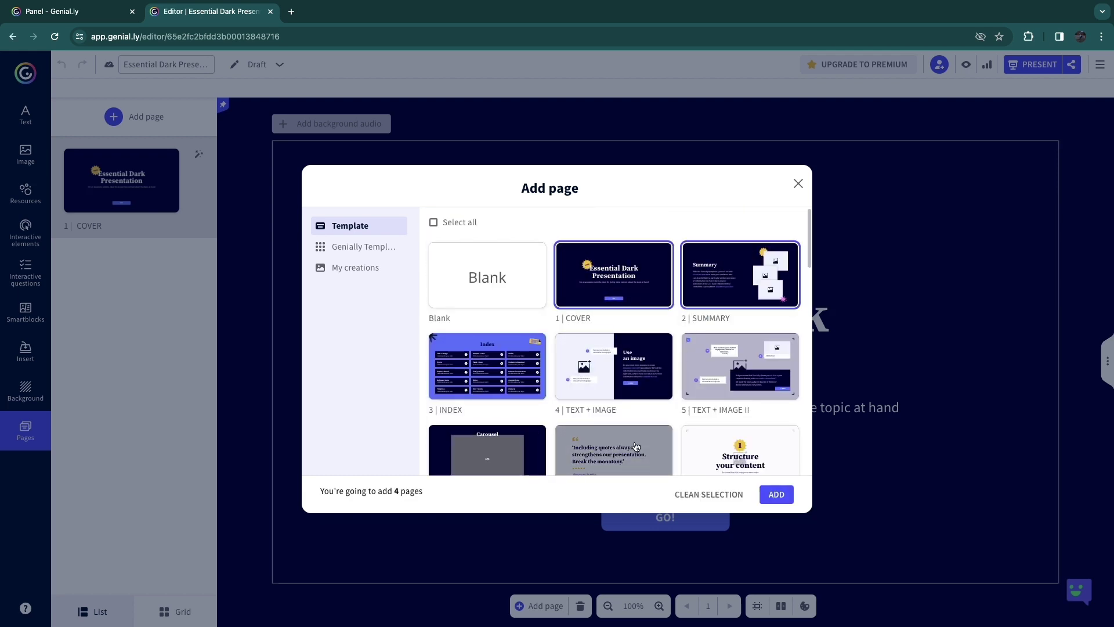
scroll(636, 445, down, 7)
click(750, 324)
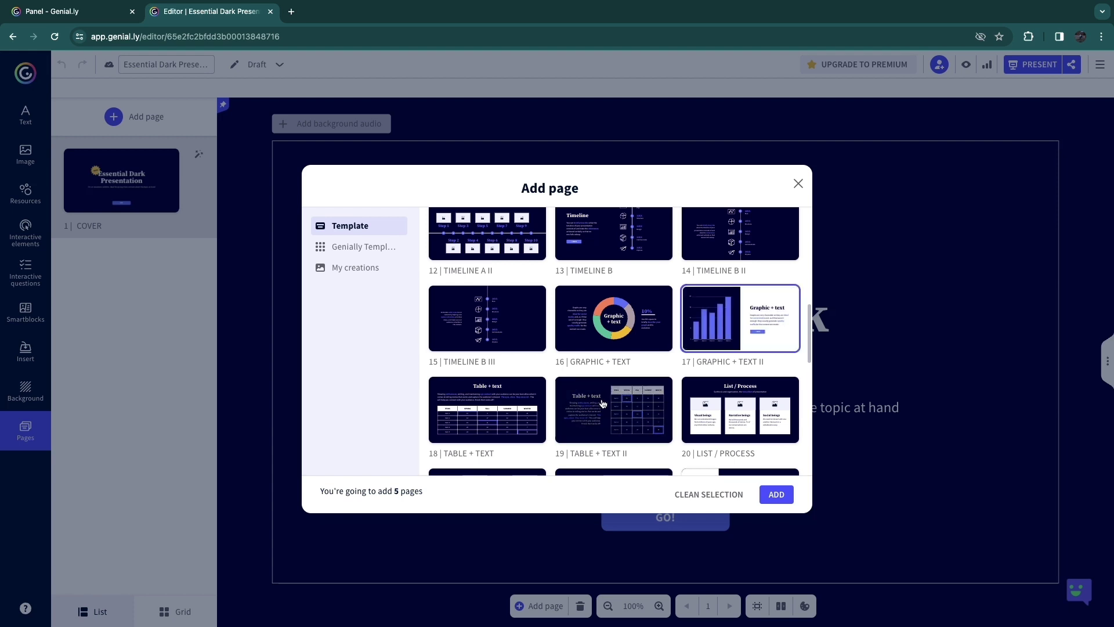
scroll(626, 370, down, 8)
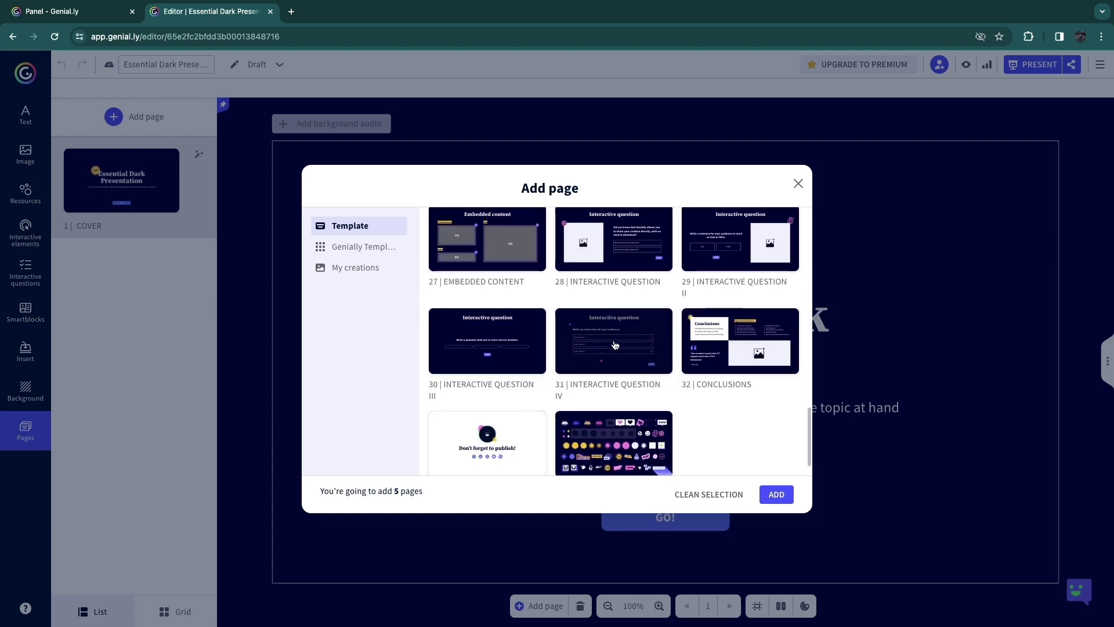
click(614, 345)
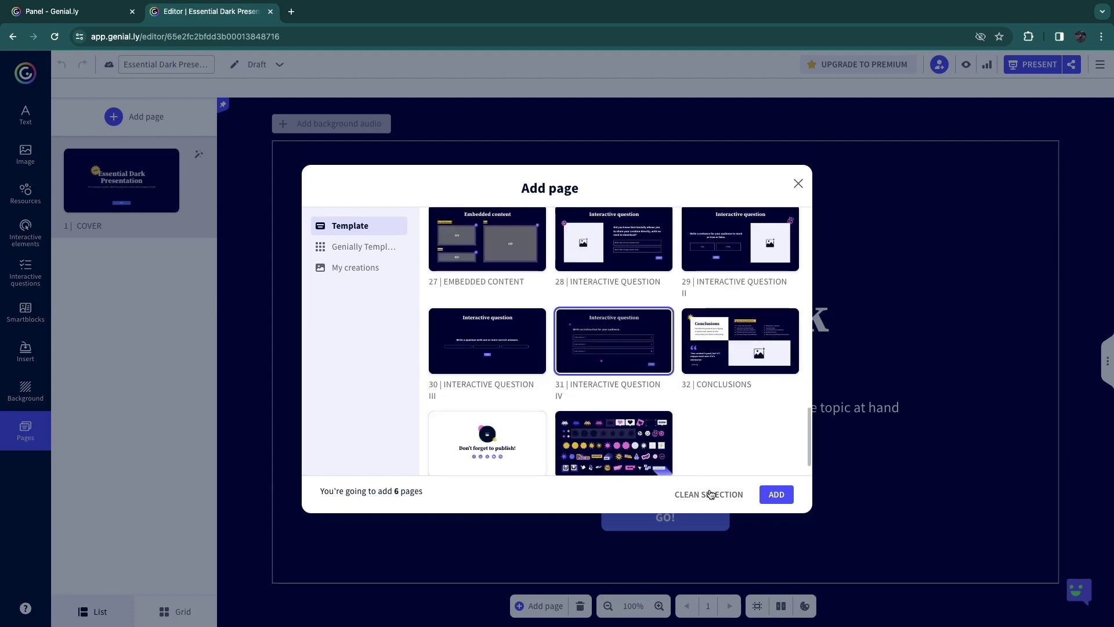
- Add the six chosen page layouts to the presentation
click(776, 494)
scroll(148, 428, down, 4)
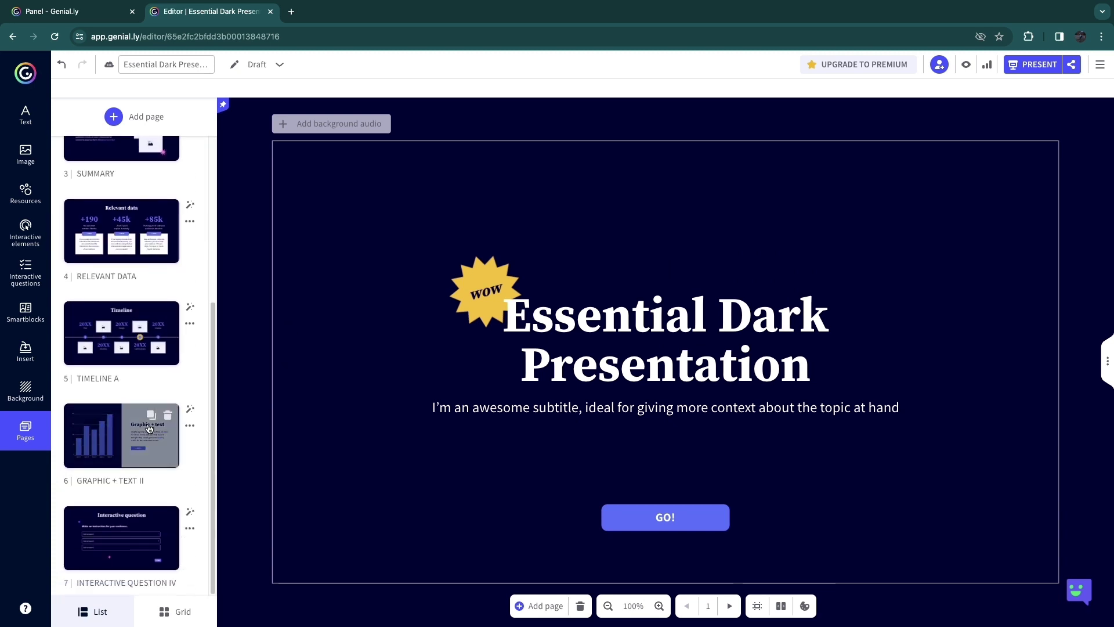
scroll(148, 428, up, 4)
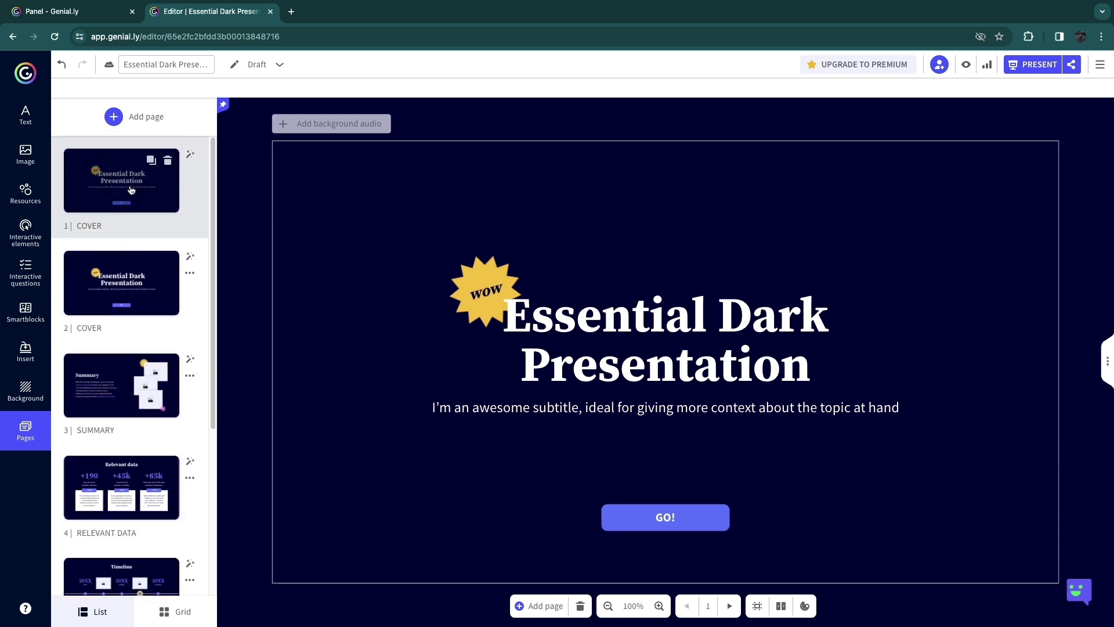
- Retitle the cover 'History of Space Exploration'
click(501, 304)
click(652, 348)
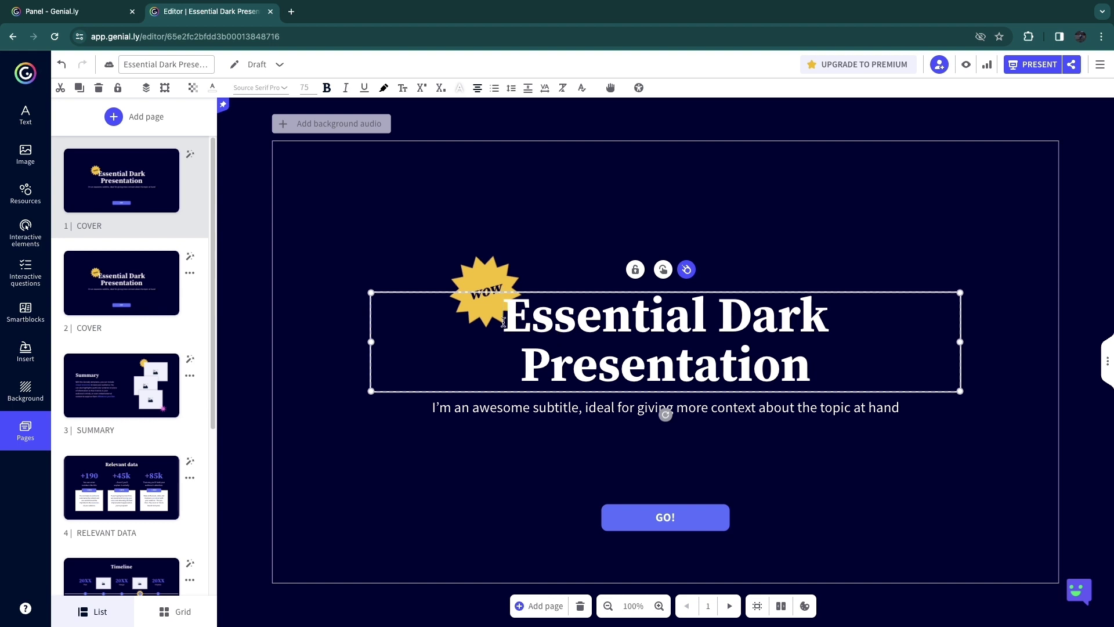
key(shift+End)
key(Delete)
text(History of)
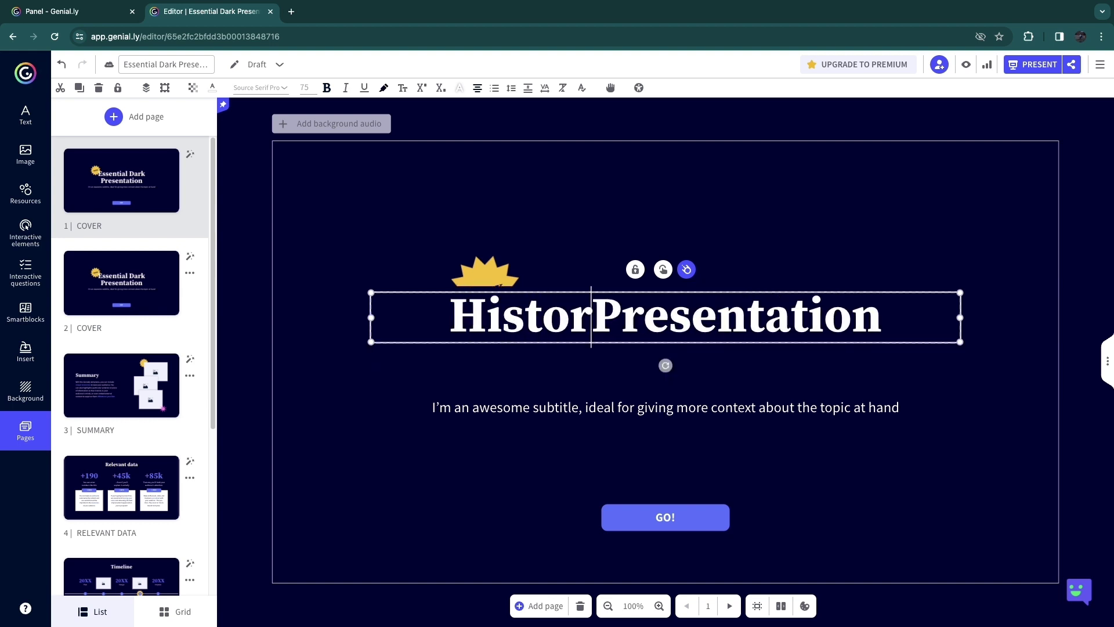
key(shift+End)
key(Return)
text(Space Exploration)
key(Escape)
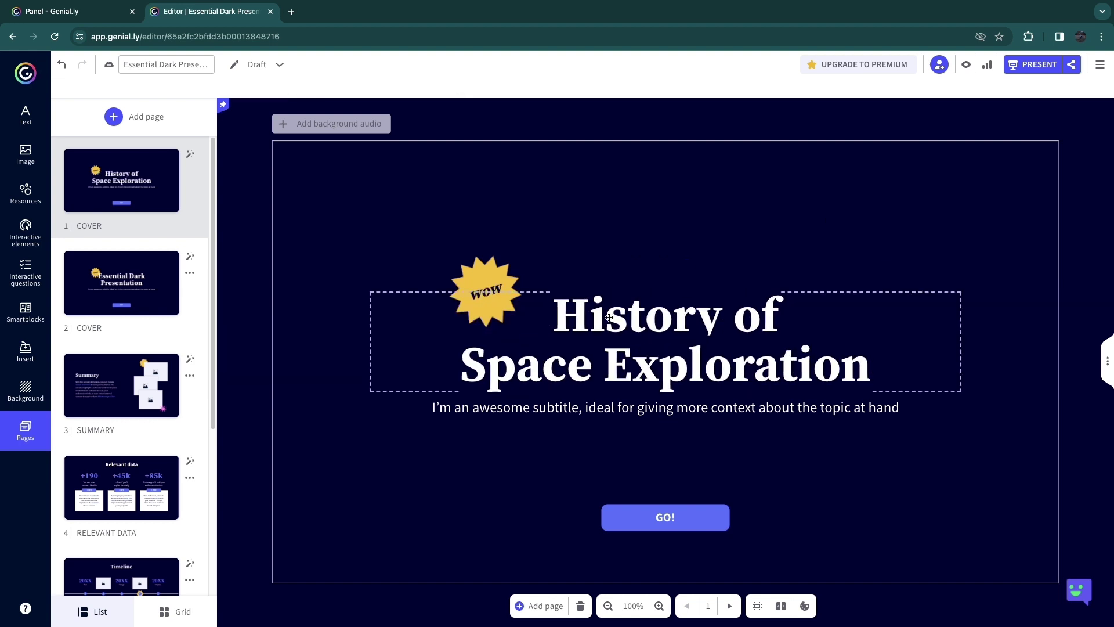
- Delete the WOW text and its starburst sticker from the cover
click(479, 293)
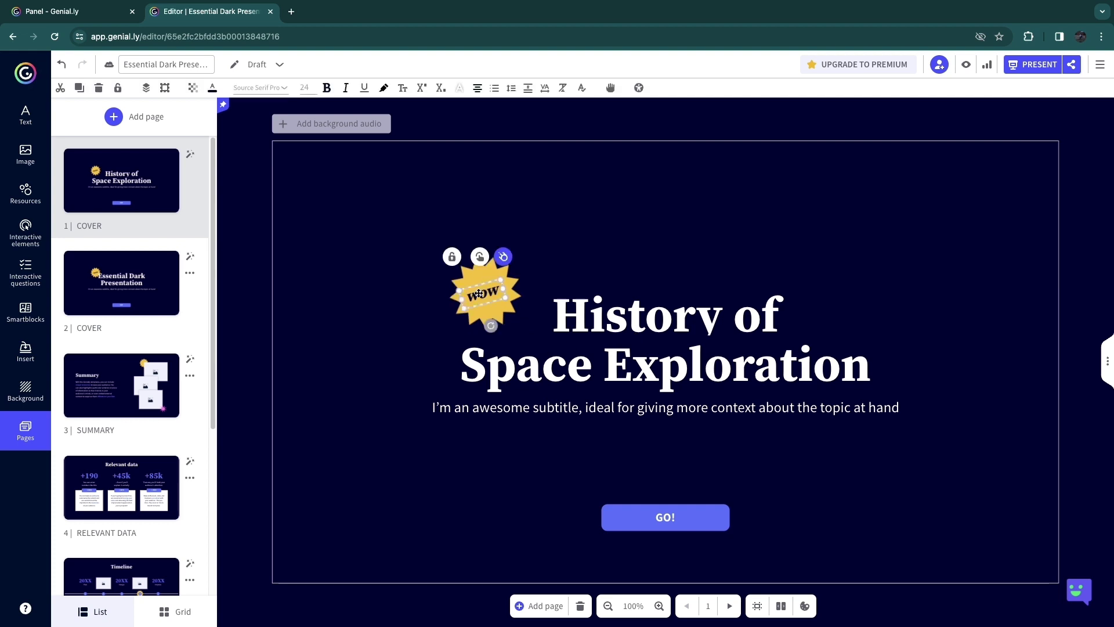
key(Delete)
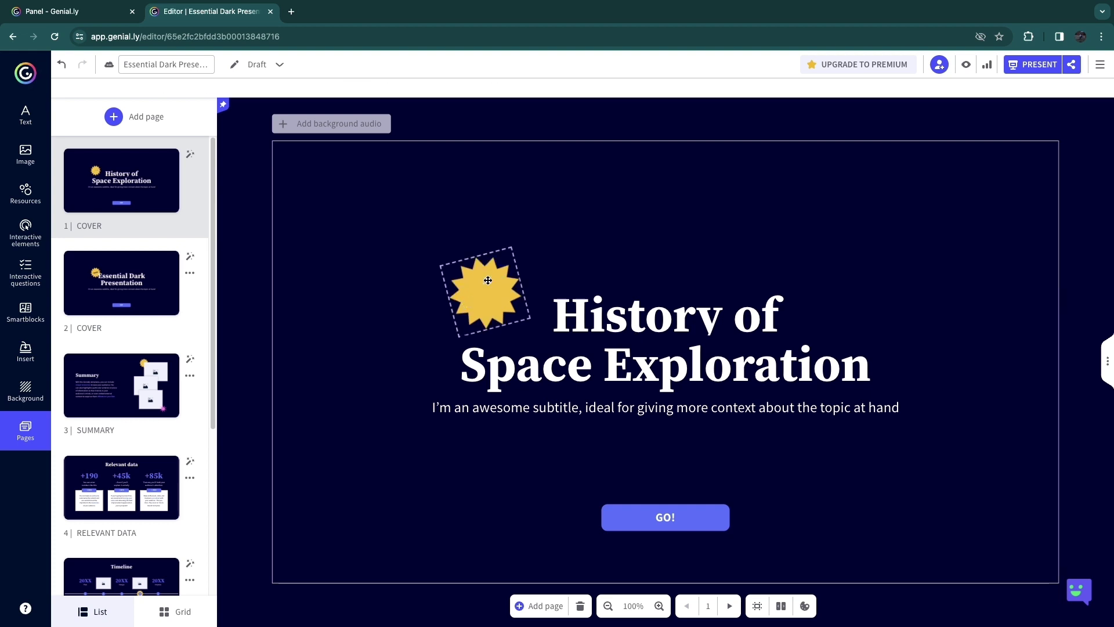
click(489, 289)
key(Delete)
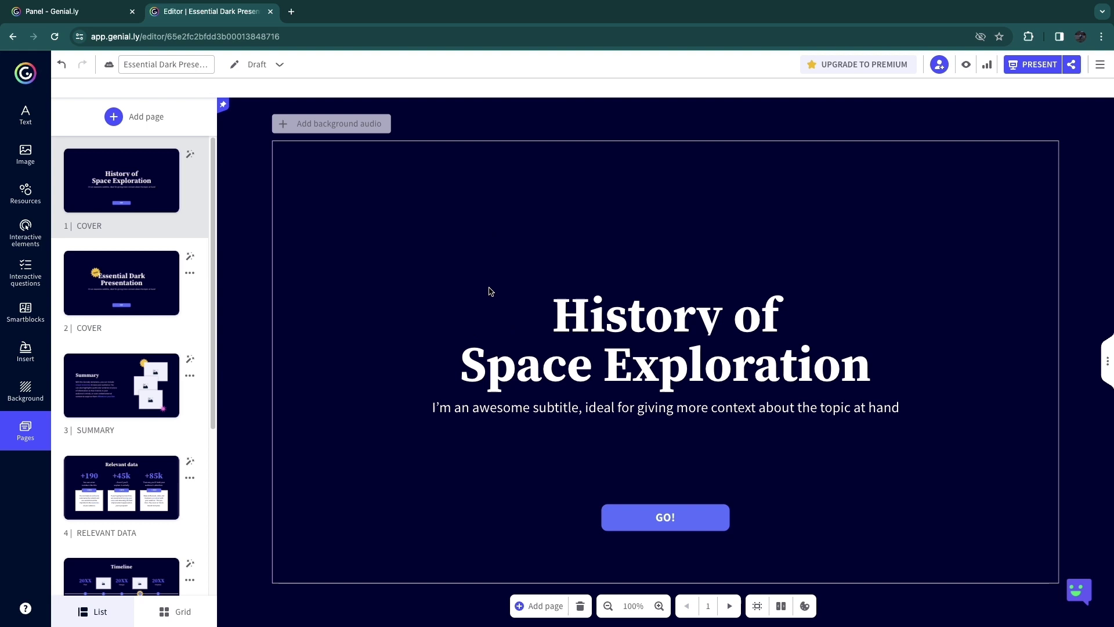
- Inspect the subtitle and GO! button, then go to page 2, the duplicate cover
click(442, 413)
drag(435, 412, 487, 412)
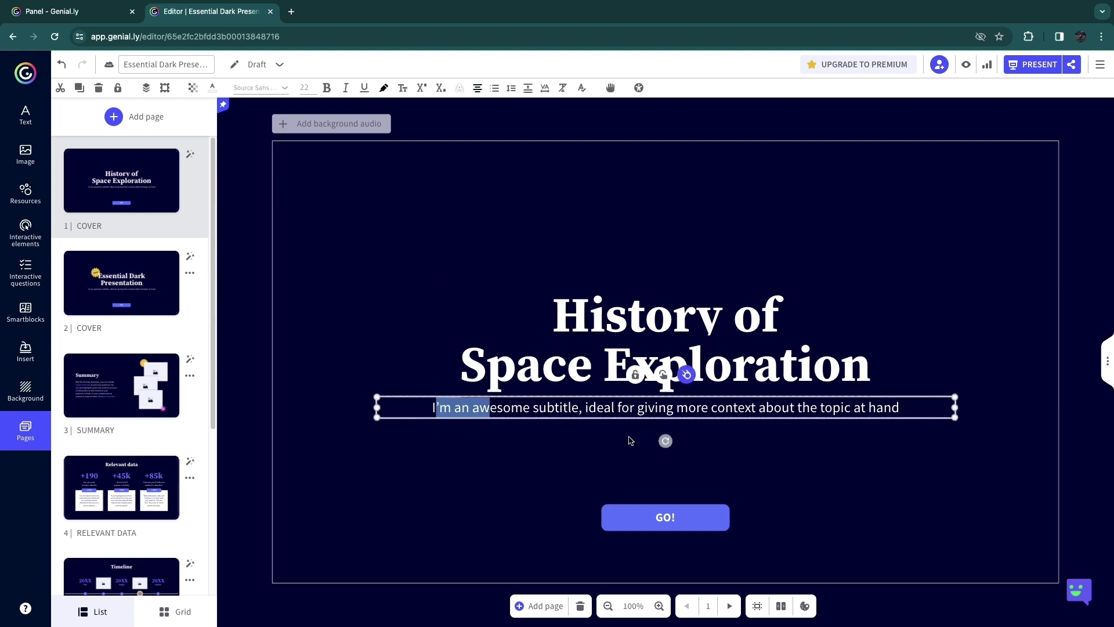
click(778, 452)
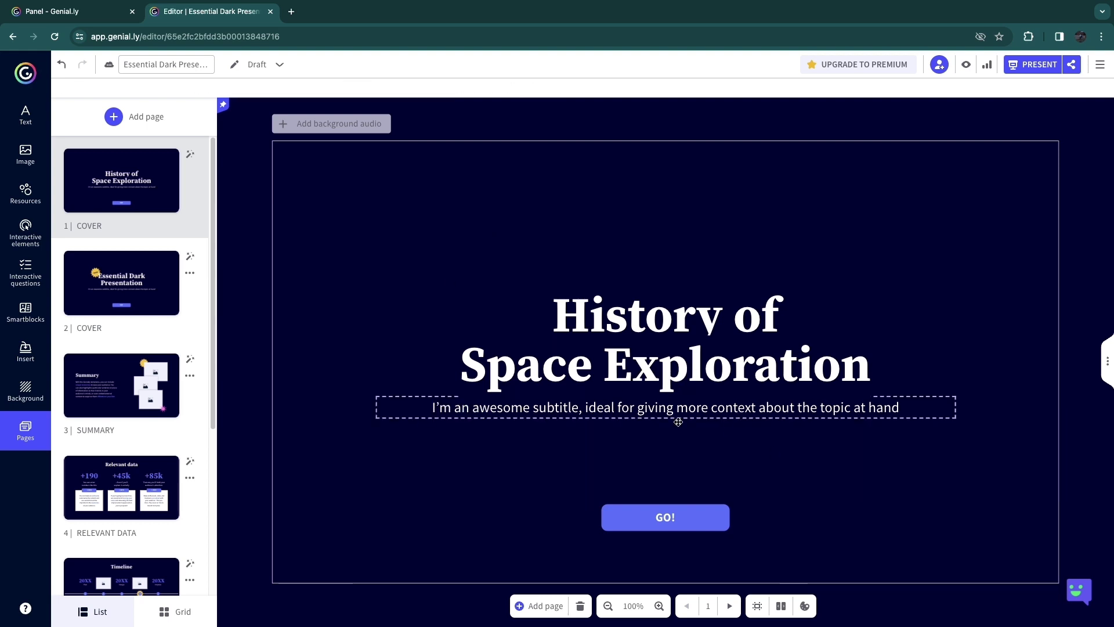
click(600, 406)
click(784, 510)
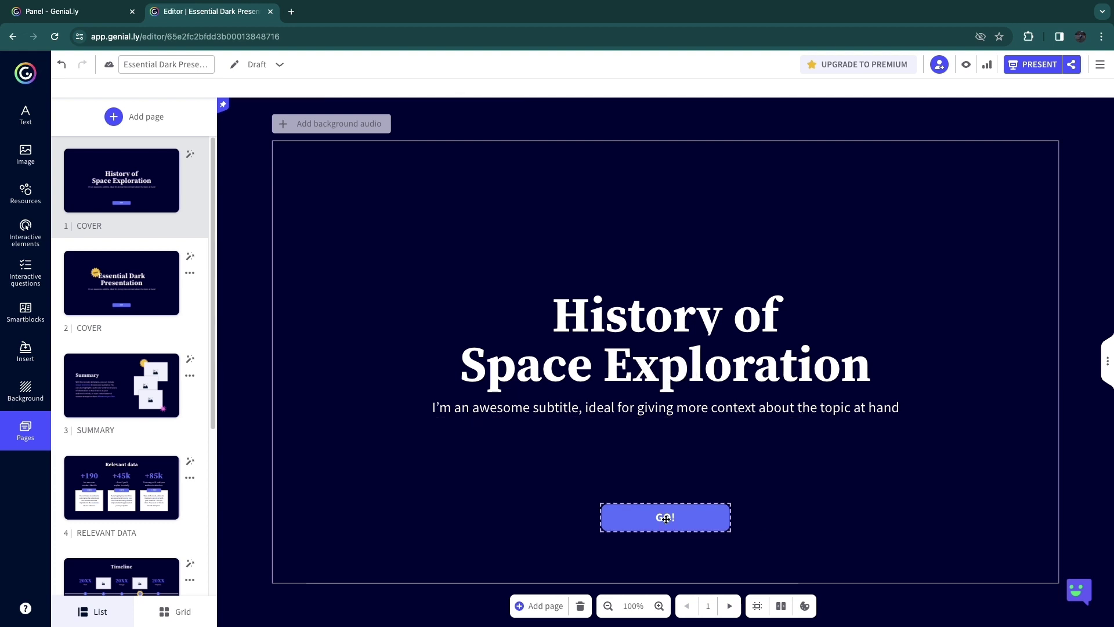
click(665, 518)
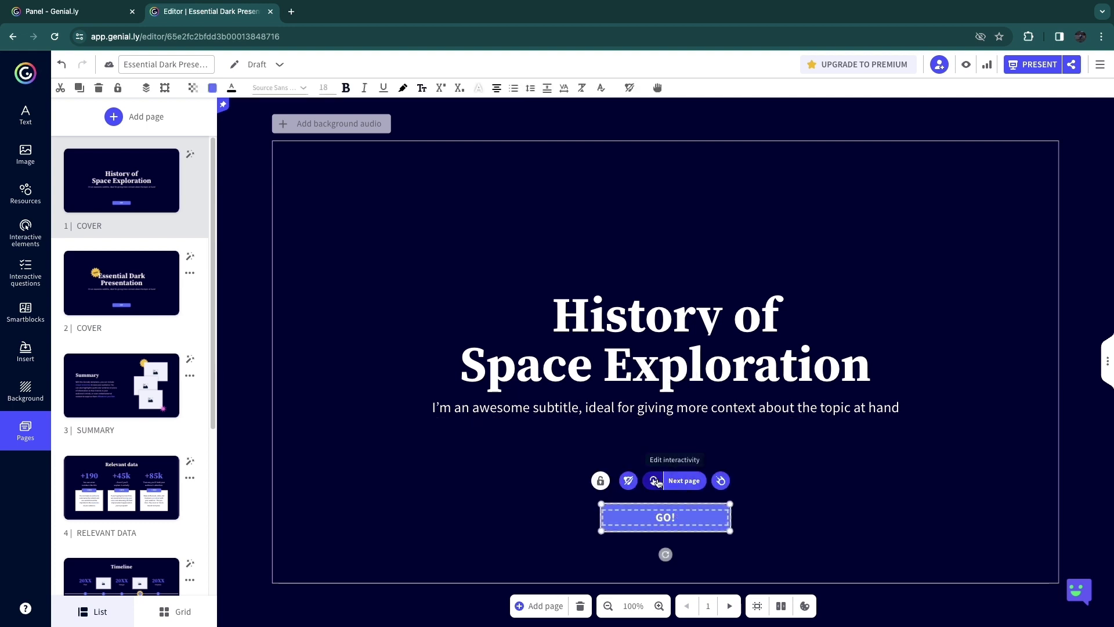
click(158, 259)
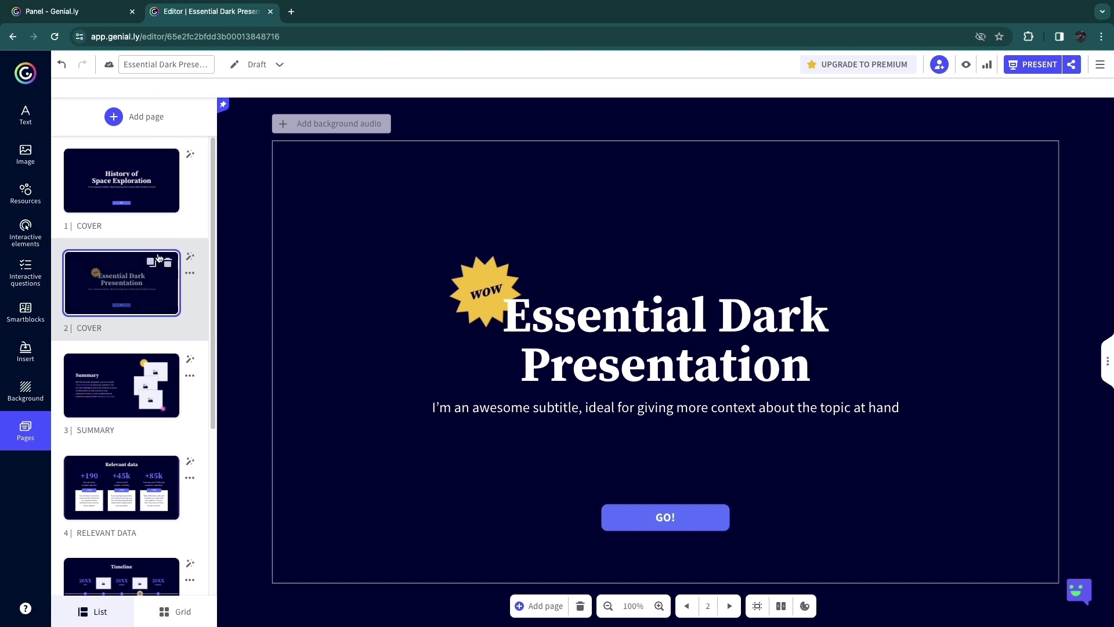
- Delete the duplicate cover page
click(142, 206)
click(128, 287)
click(168, 262)
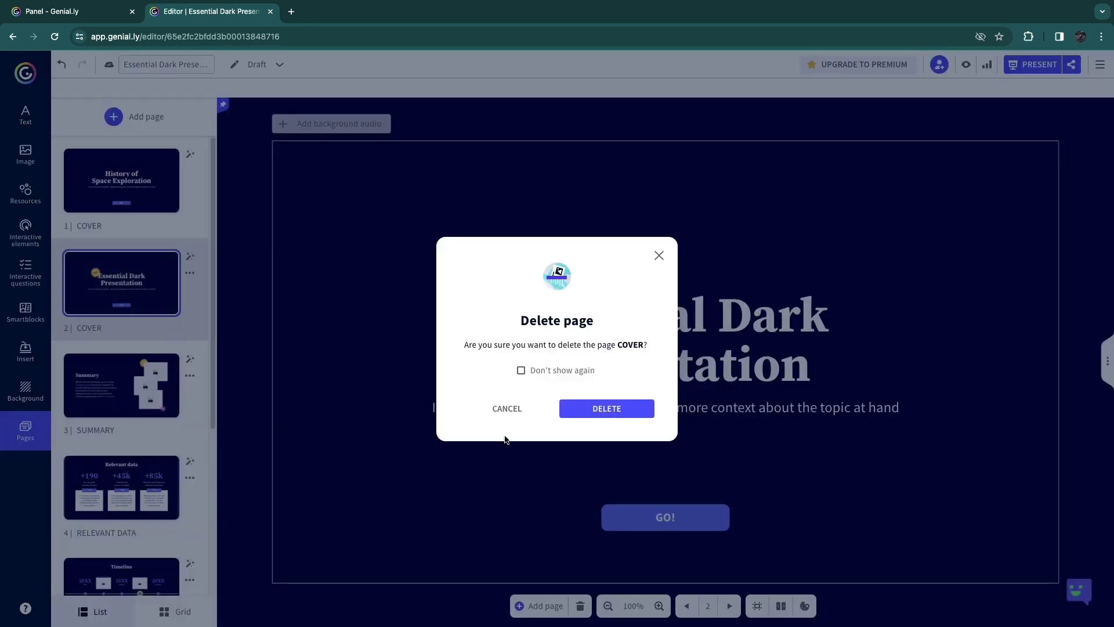
click(607, 408)
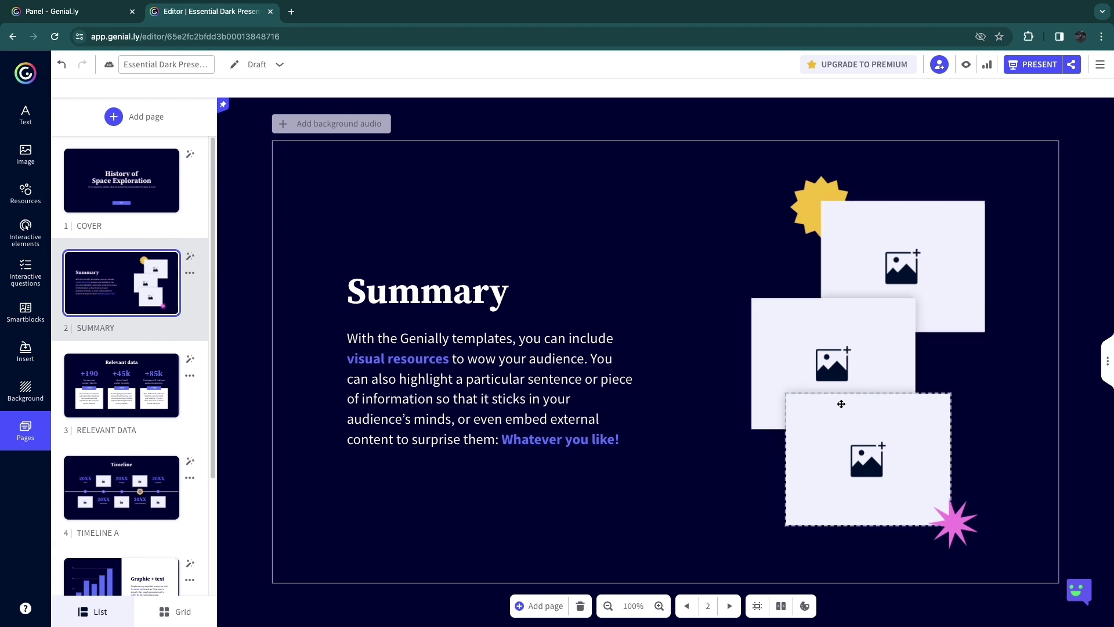
- Replace the Summary's middle placeholder with an astronaut-on-the-Moon photo from a 'space' search, cropping it taller
click(815, 352)
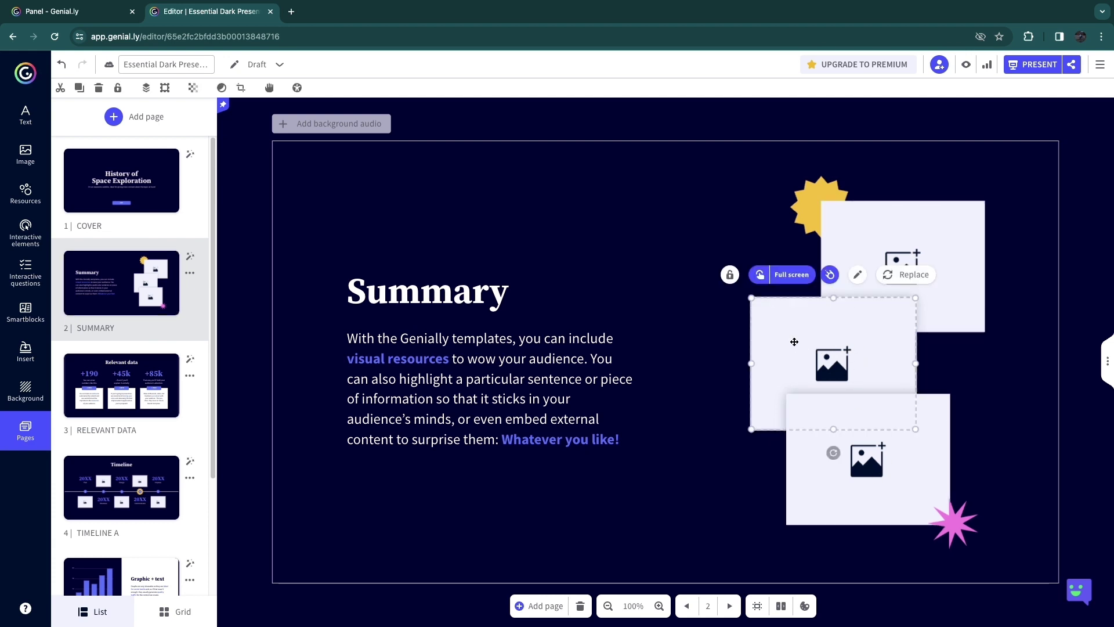
click(904, 275)
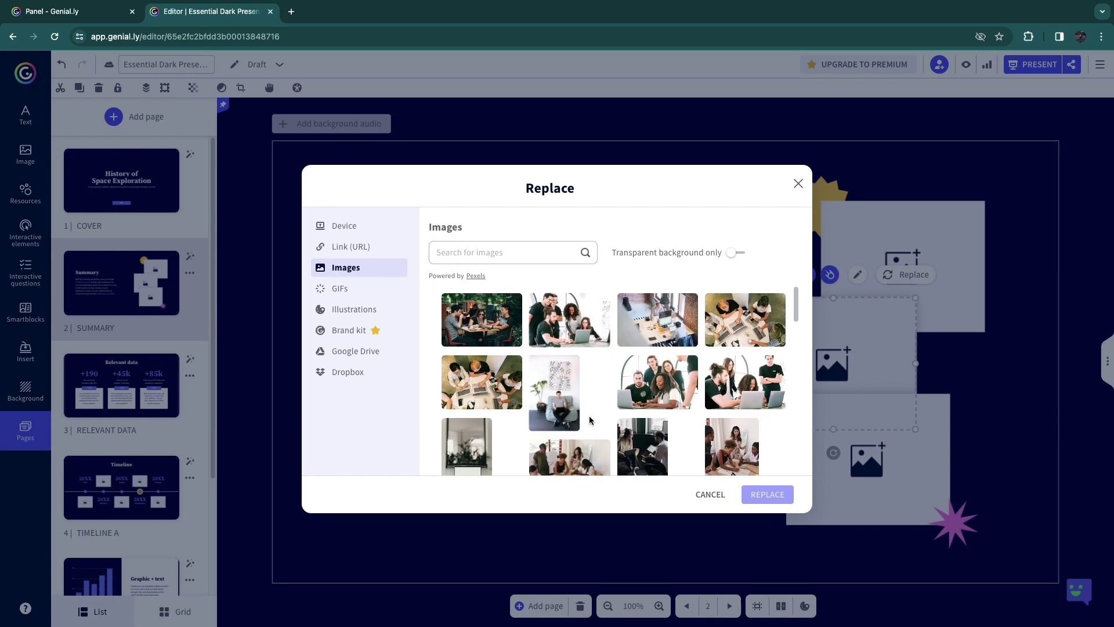
scroll(511, 308, down, 5)
scroll(510, 348, up, 5)
click(449, 250)
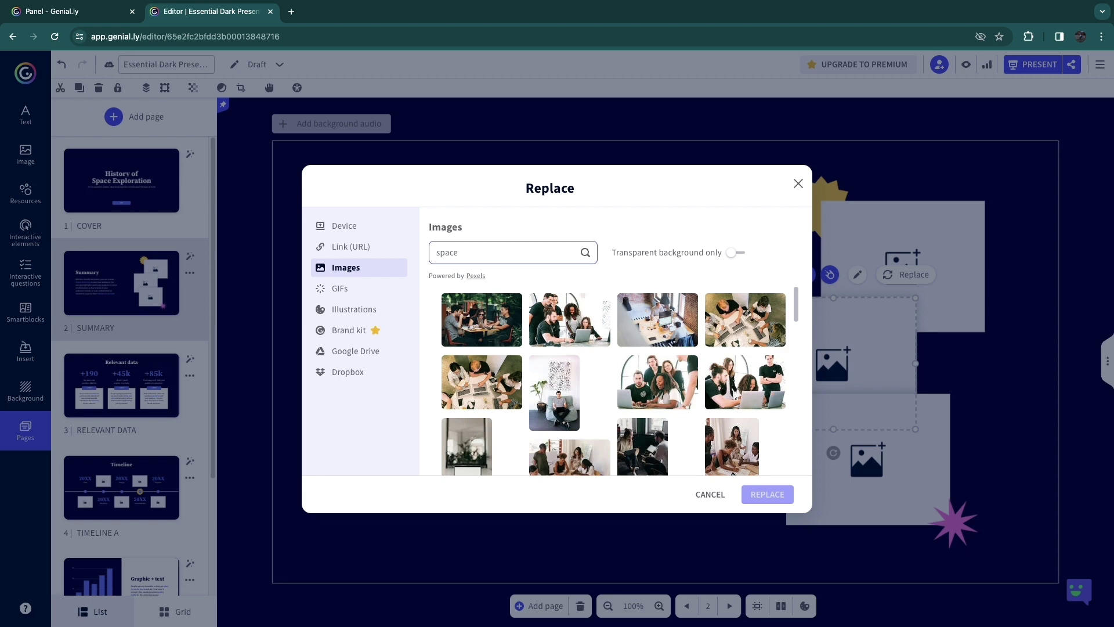
key(Return)
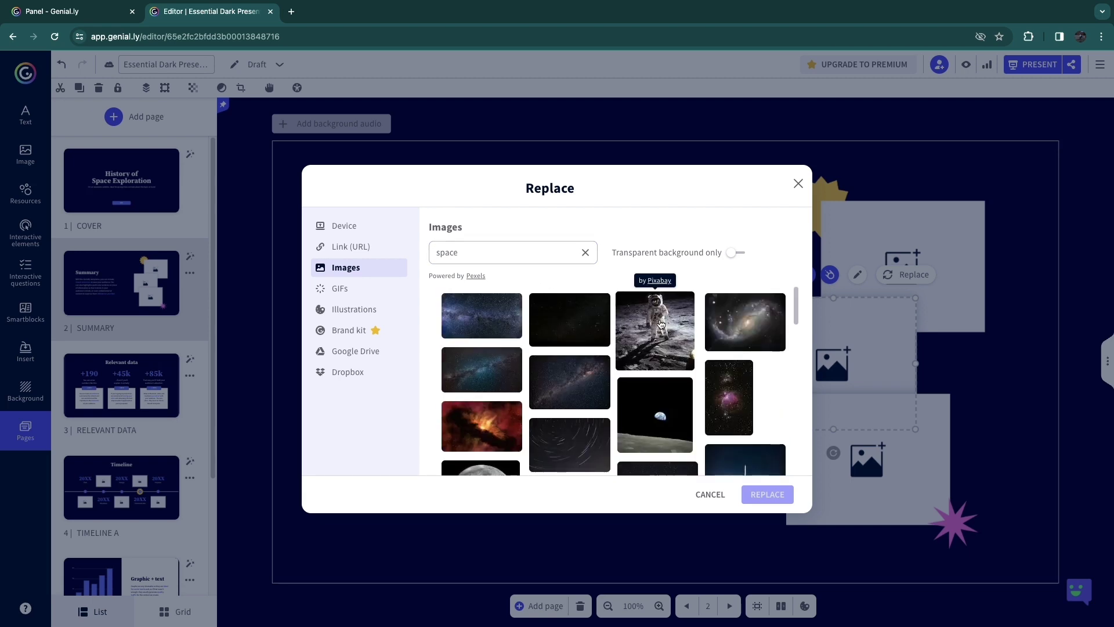
click(660, 324)
click(765, 494)
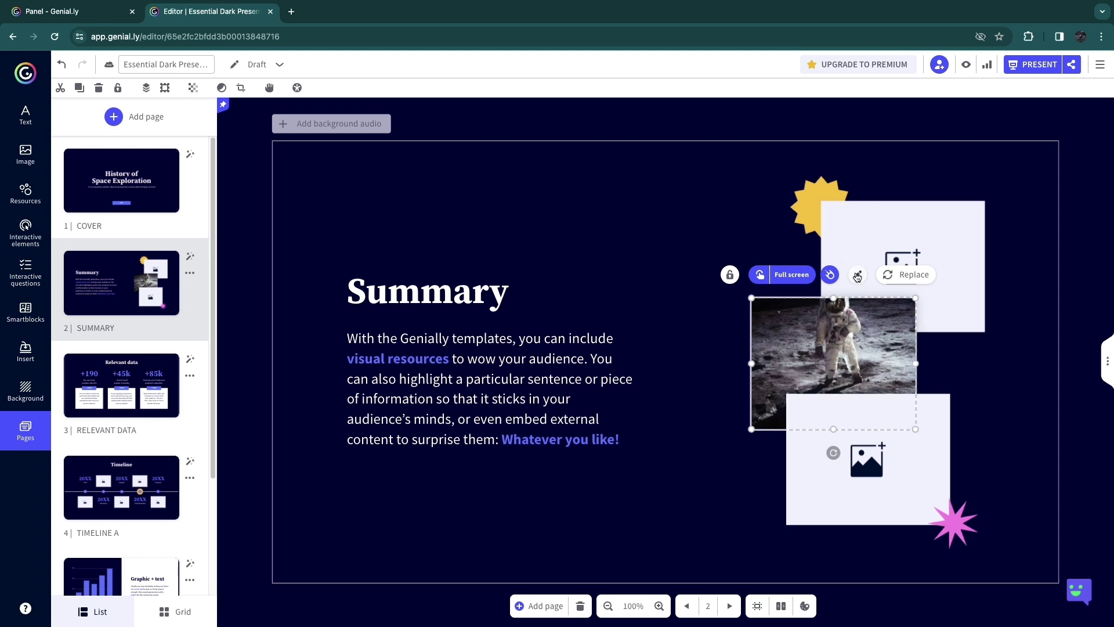
click(857, 276)
drag(834, 297, 837, 283)
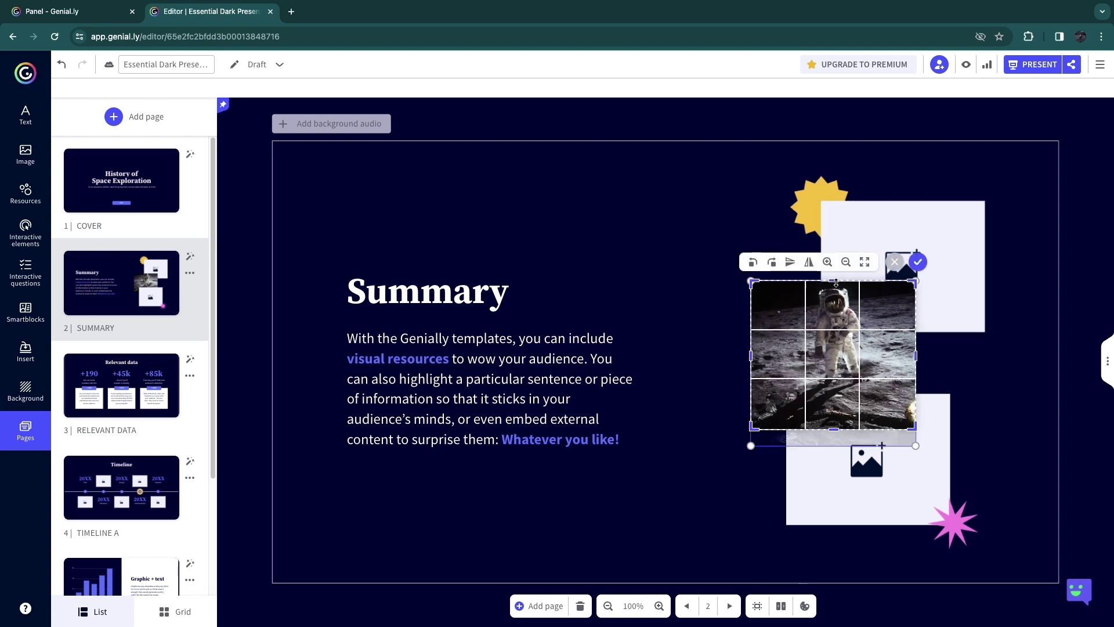
- Confirm the crop and fill the top placeholder with a rocket launch photo from 'space'
click(917, 261)
click(963, 204)
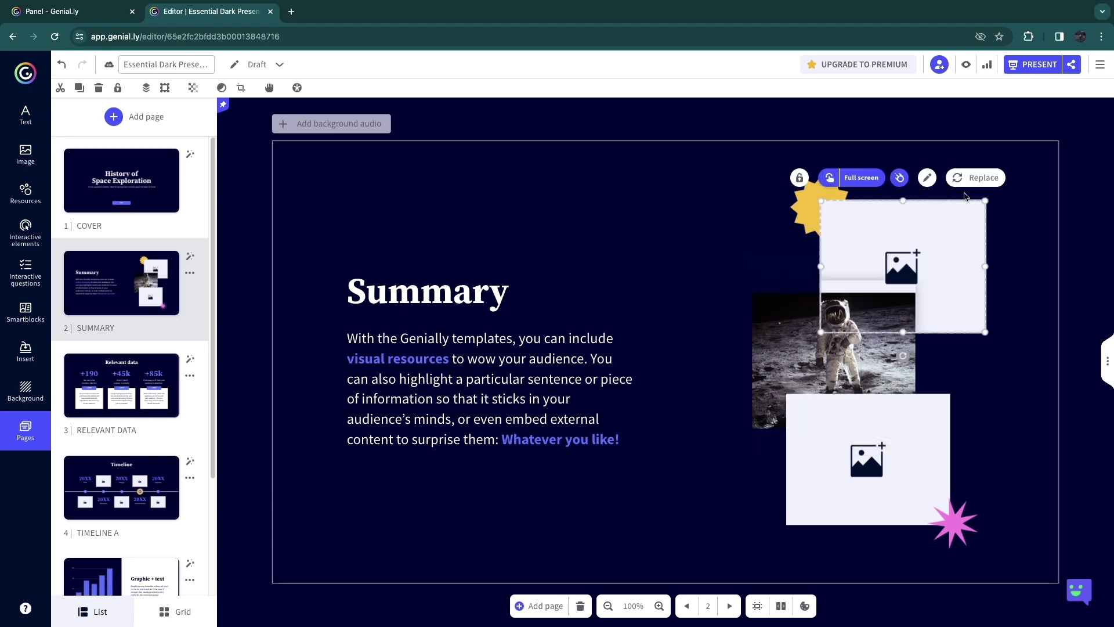
click(970, 179)
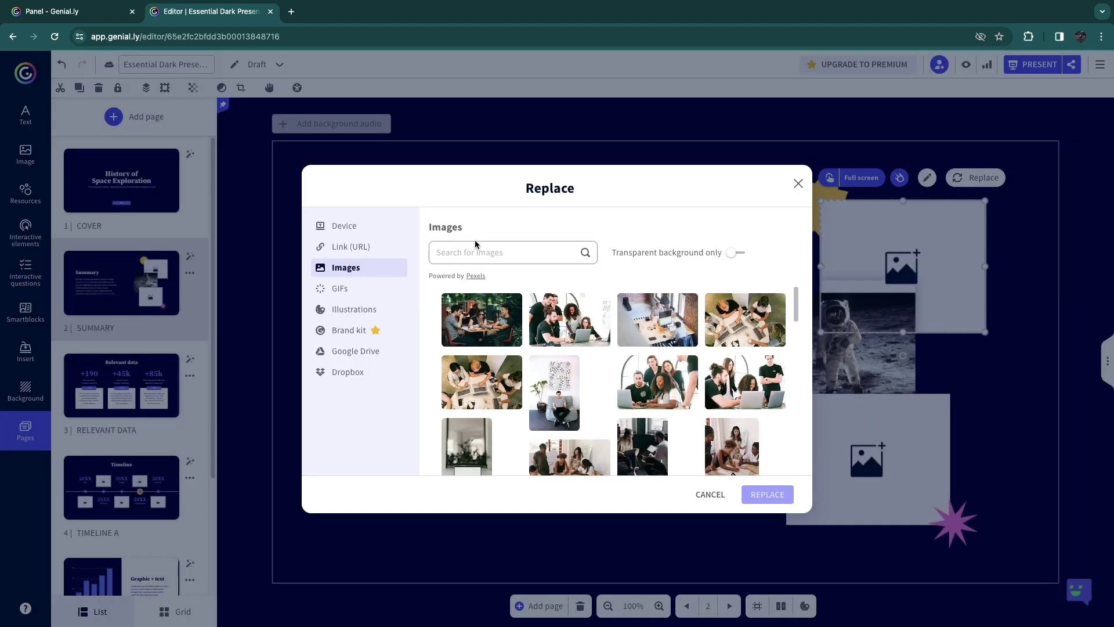
text(space)
scroll(577, 395, down, 5)
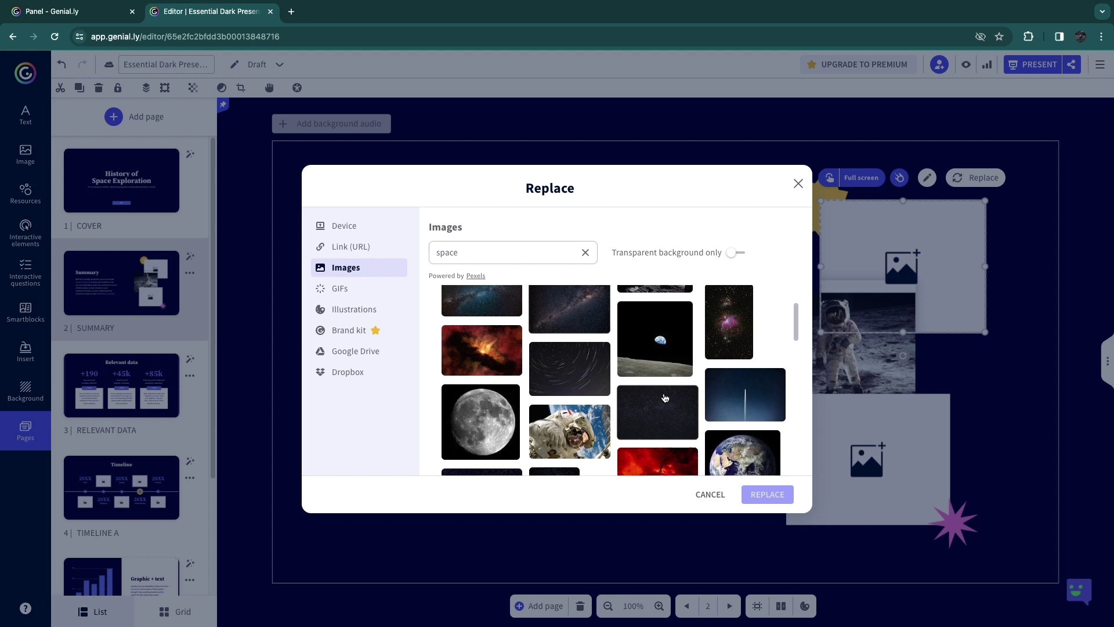
scroll(576, 394, down, 2)
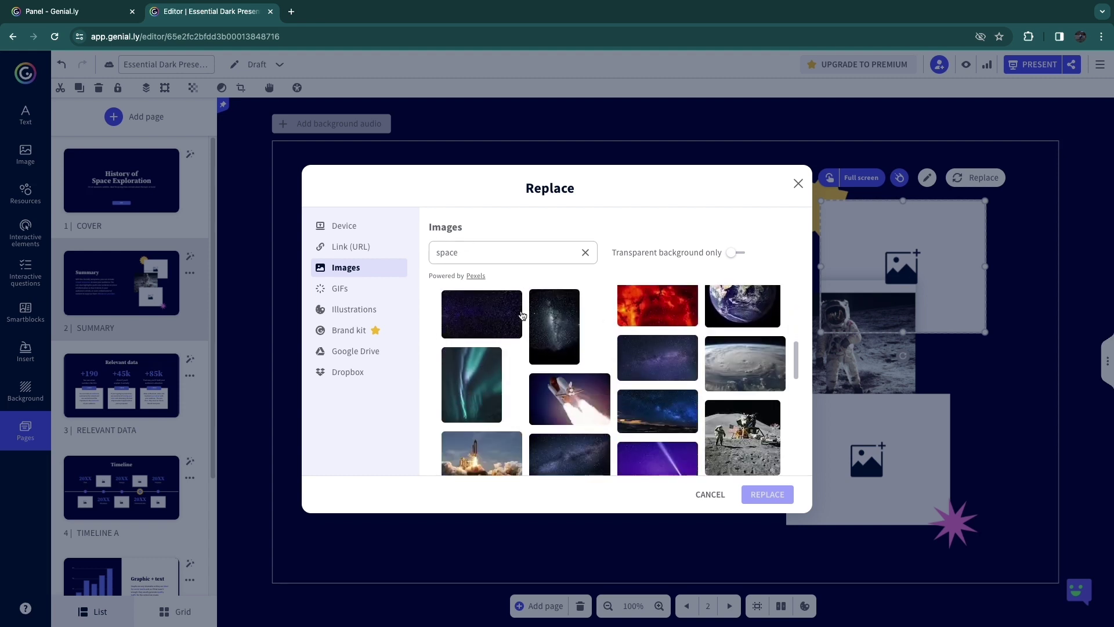
scroll(638, 394, down, 1)
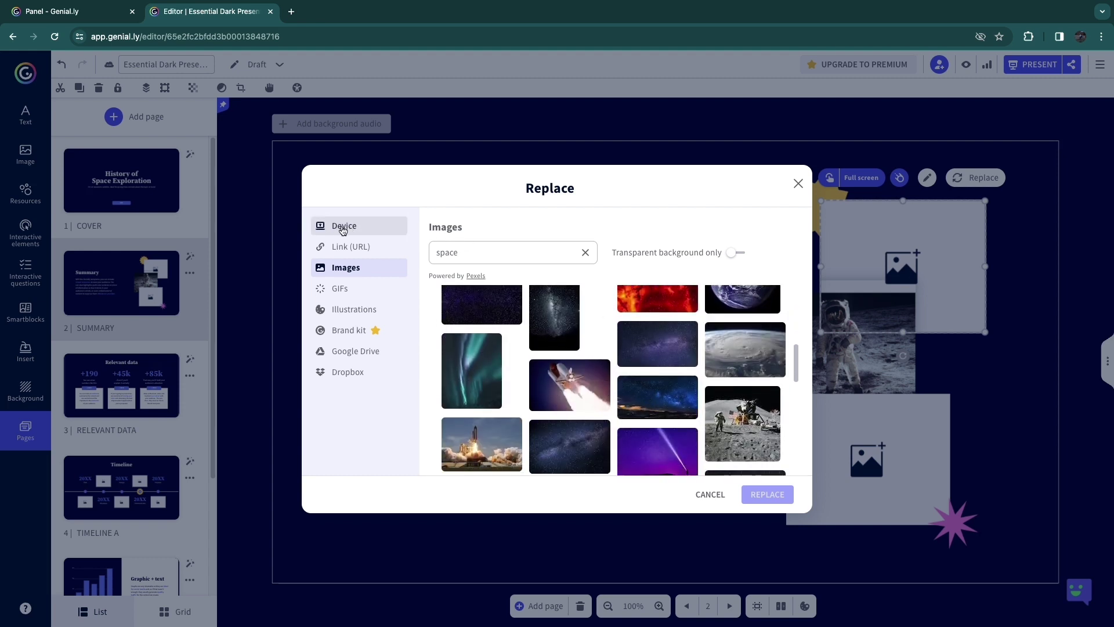
scroll(581, 377, down, 1)
click(598, 374)
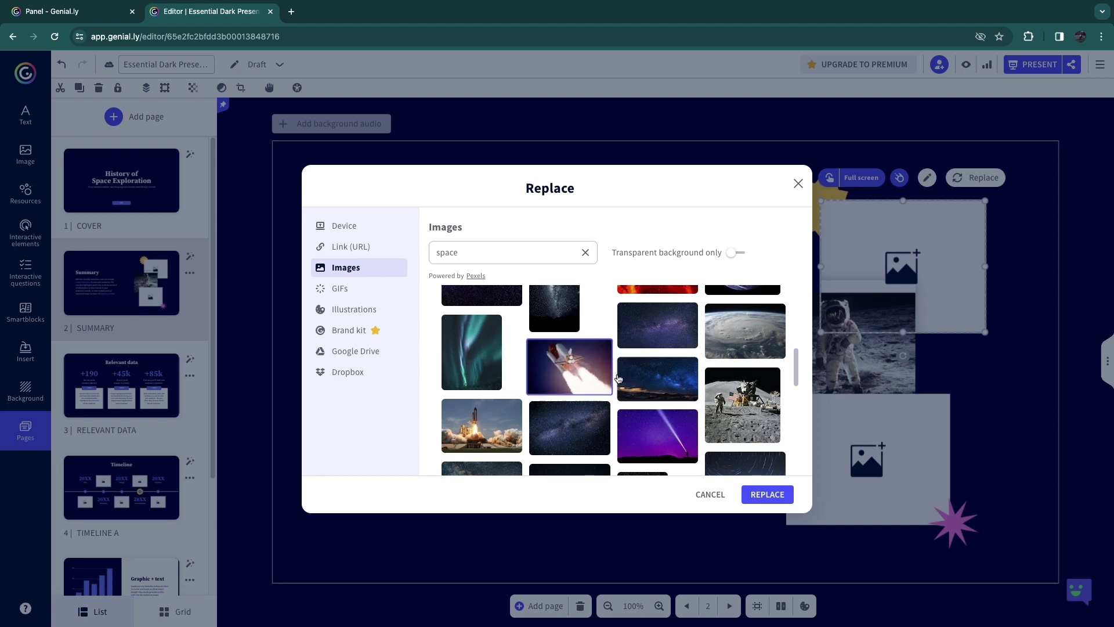
click(766, 498)
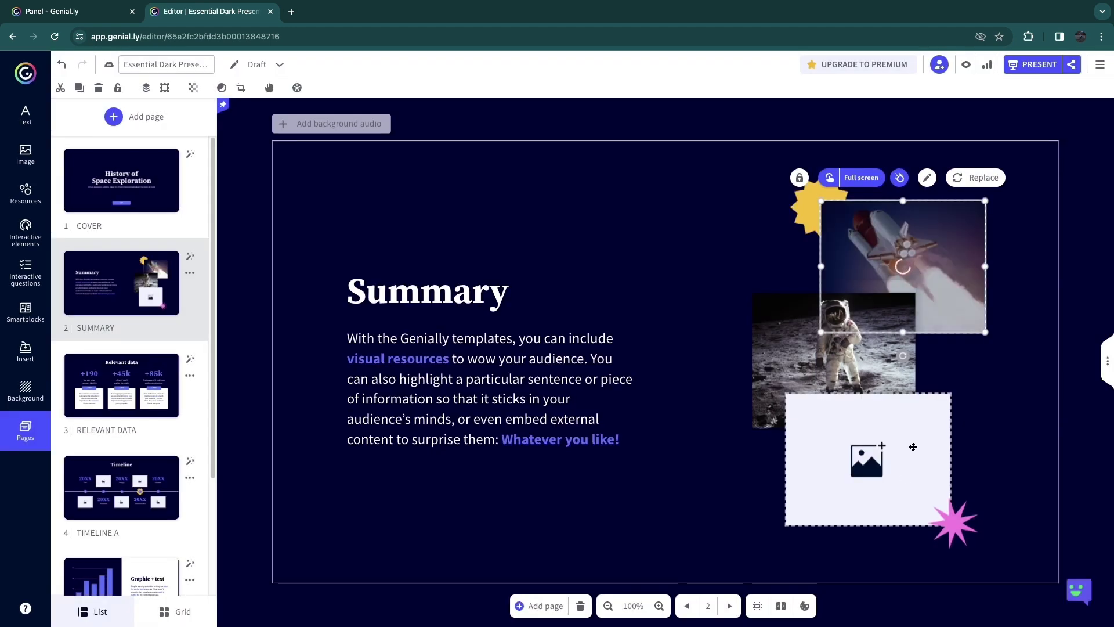
- Fill the bottom placeholder with a spacewalking astronaut photo and shift it down and right
click(886, 497)
click(943, 370)
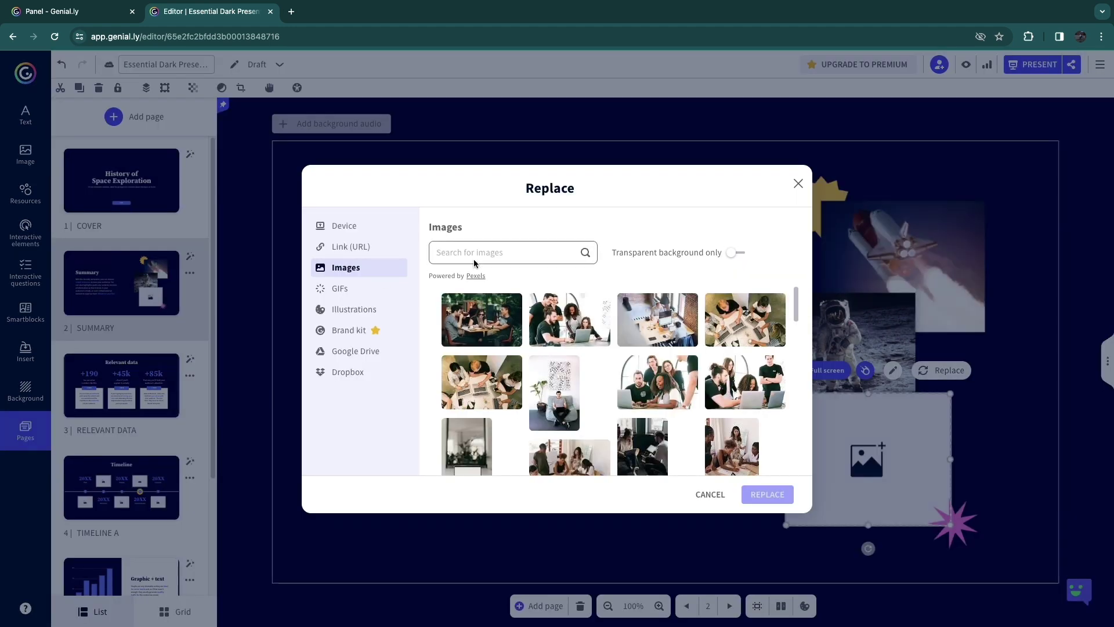
text(space)
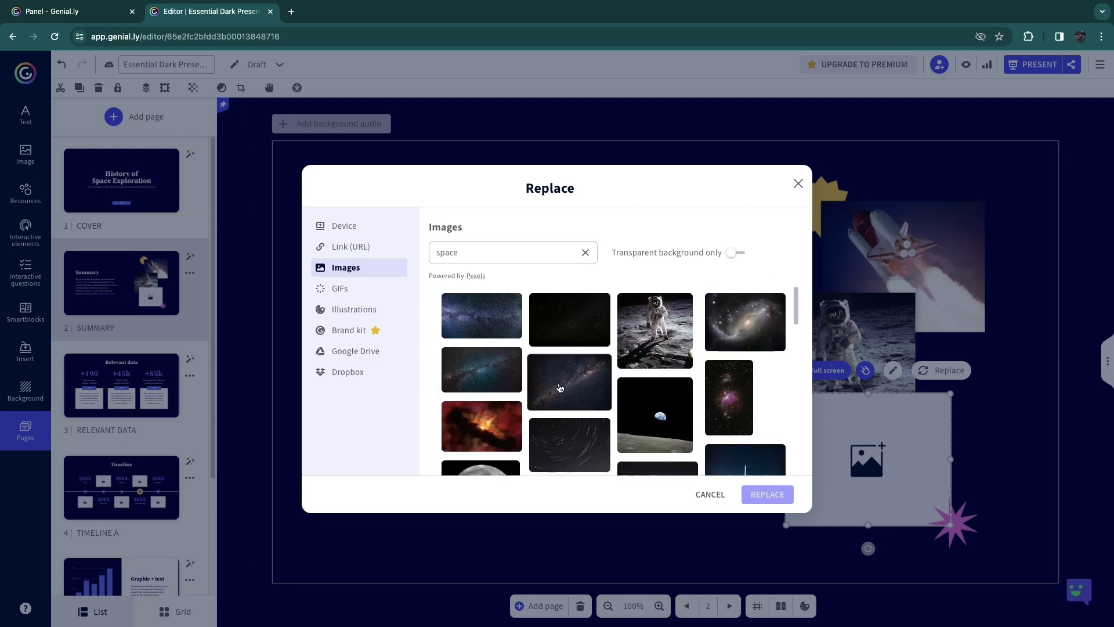
scroll(555, 388, down, 3)
double_click(556, 388)
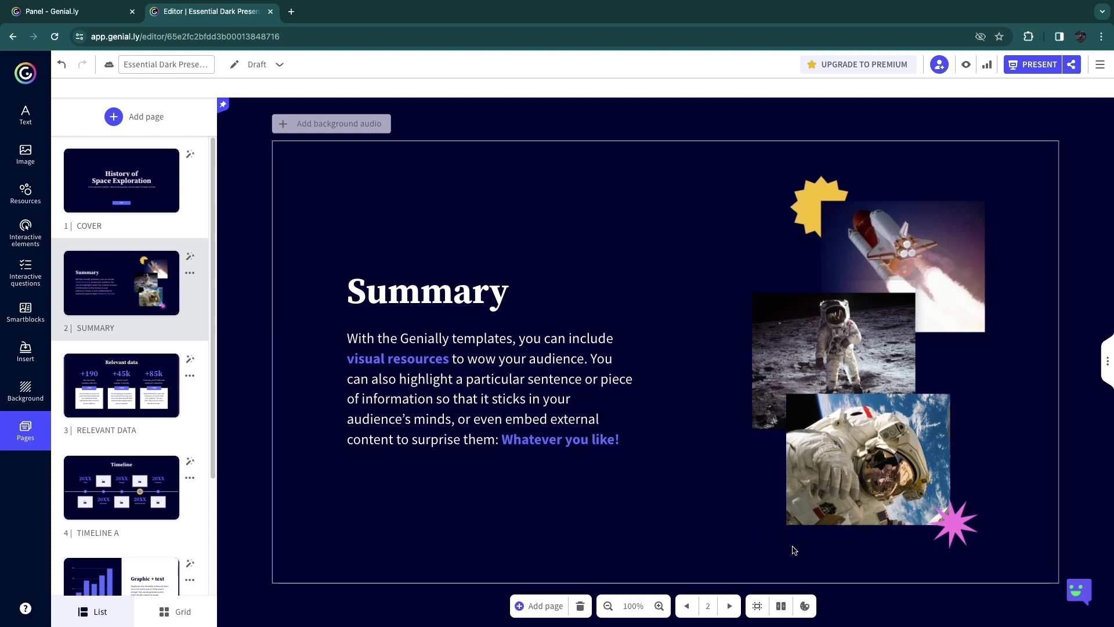
drag(879, 476, 935, 491)
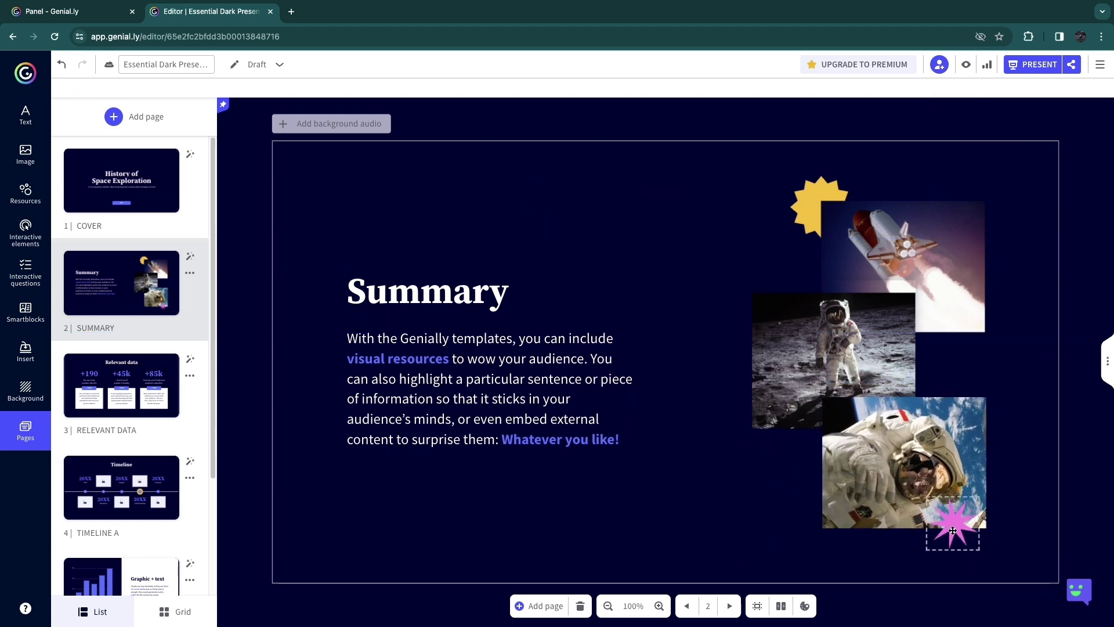
click(953, 531)
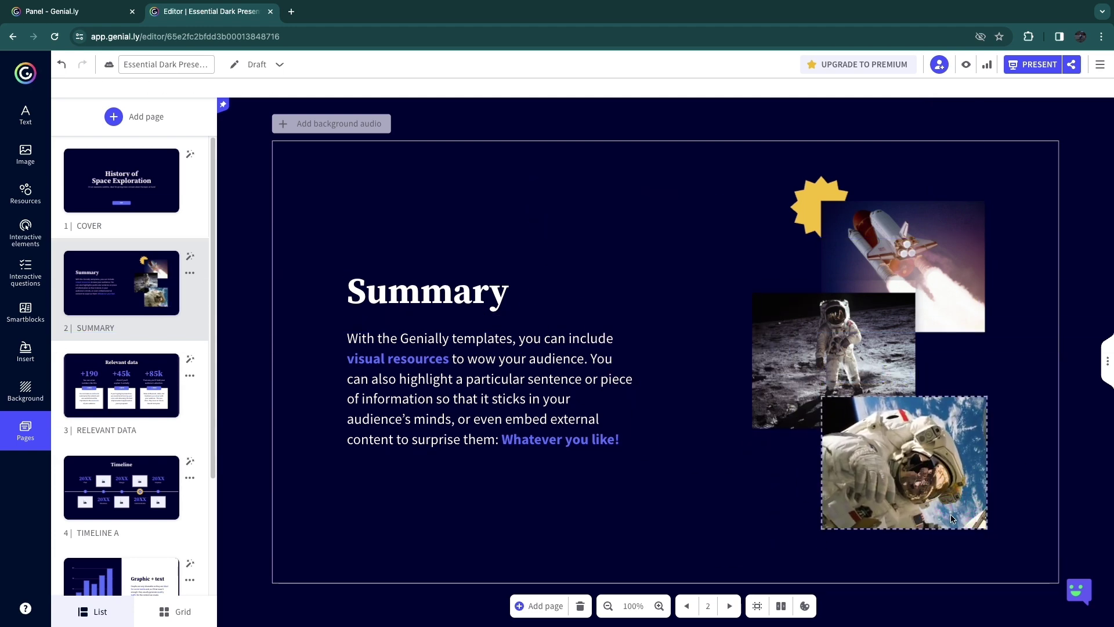
- On Relevant data, open the first + INFO button's Interactivity Center showing its Reveal interaction
scroll(365, 392, down, 2)
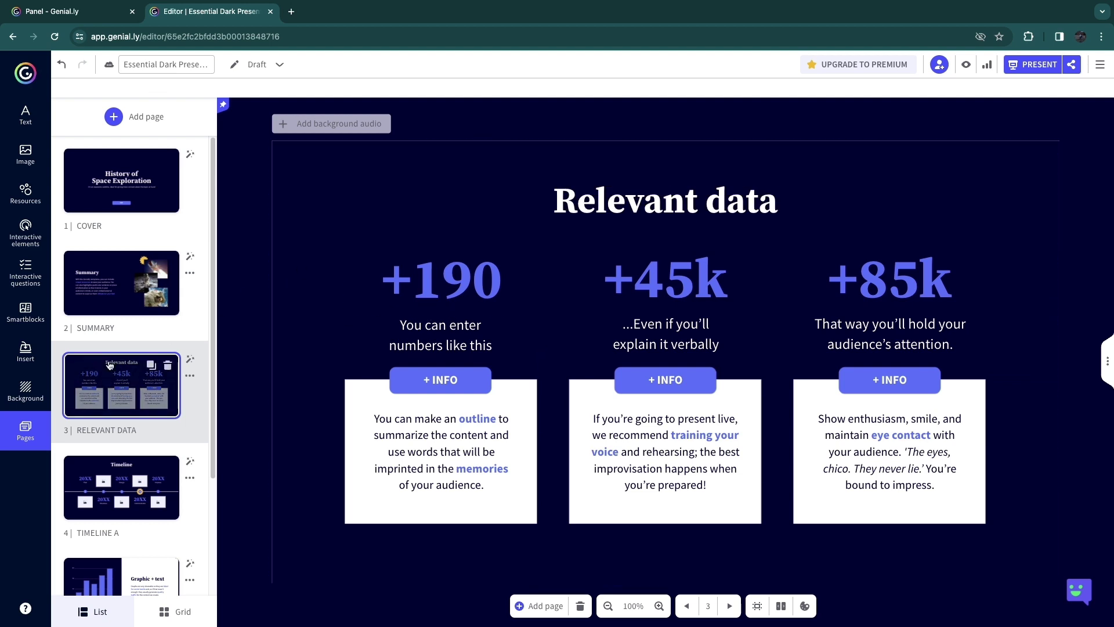
scroll(246, 296, up, 1)
scroll(415, 250, down, 1)
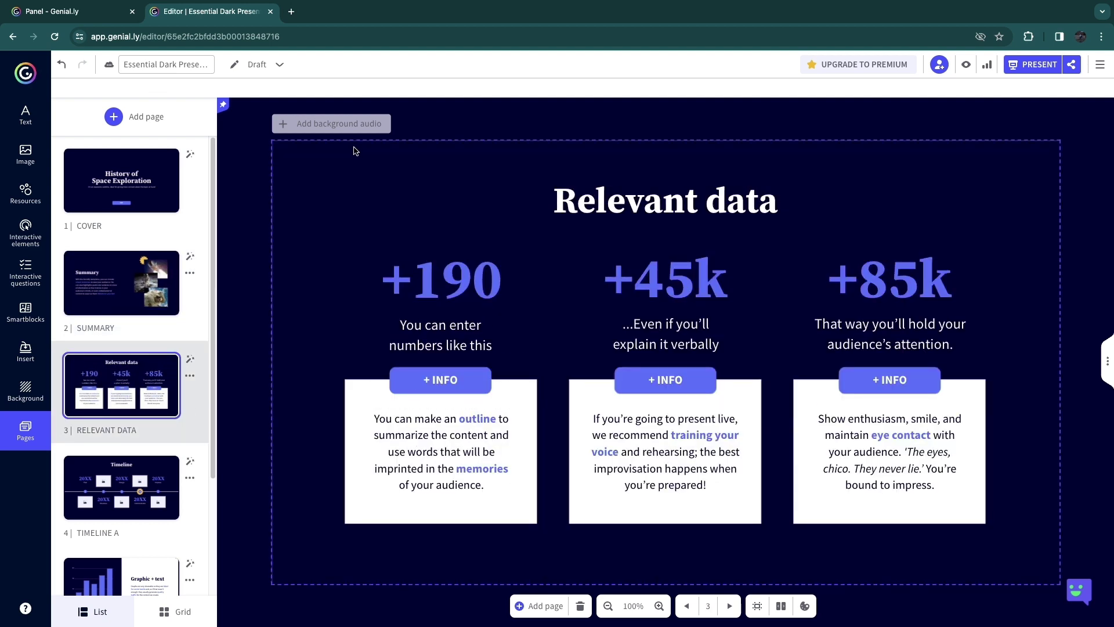
click(680, 399)
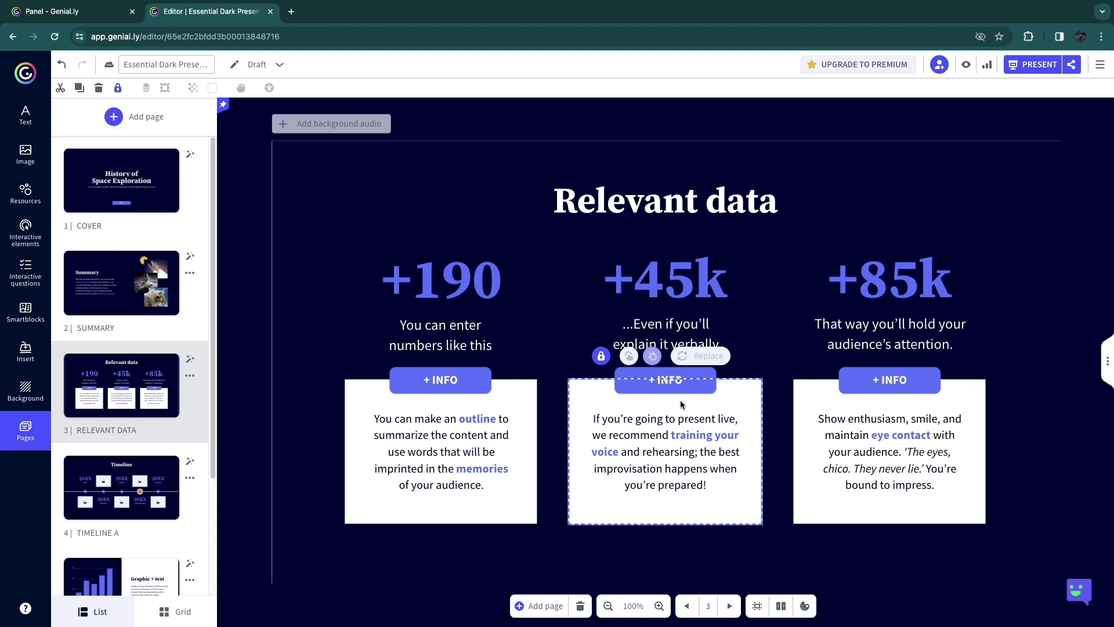
click(777, 383)
click(427, 385)
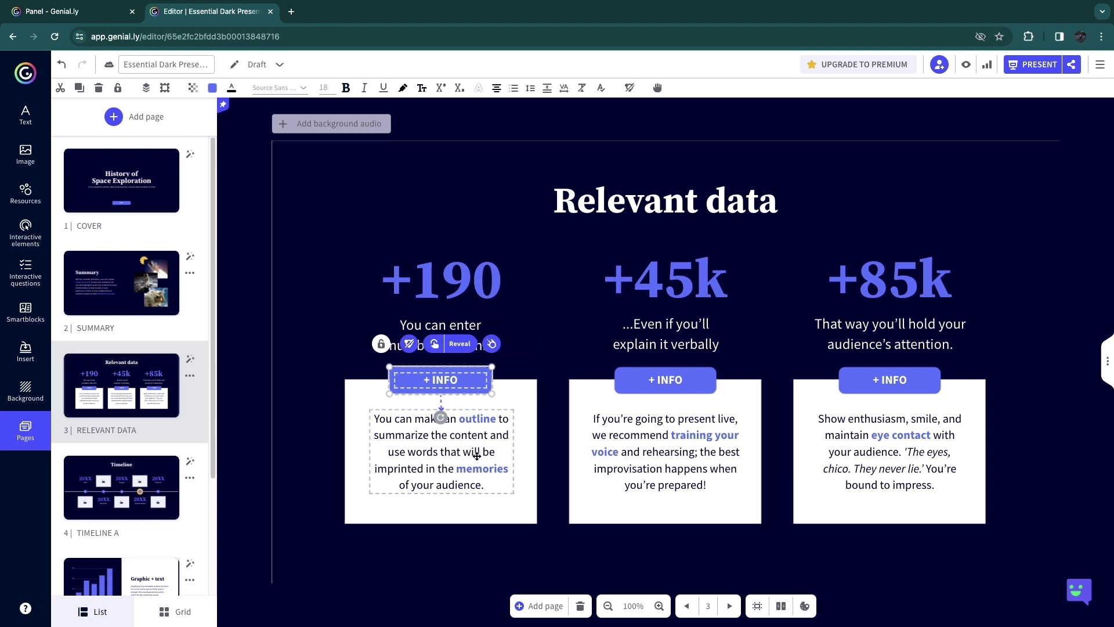
click(437, 344)
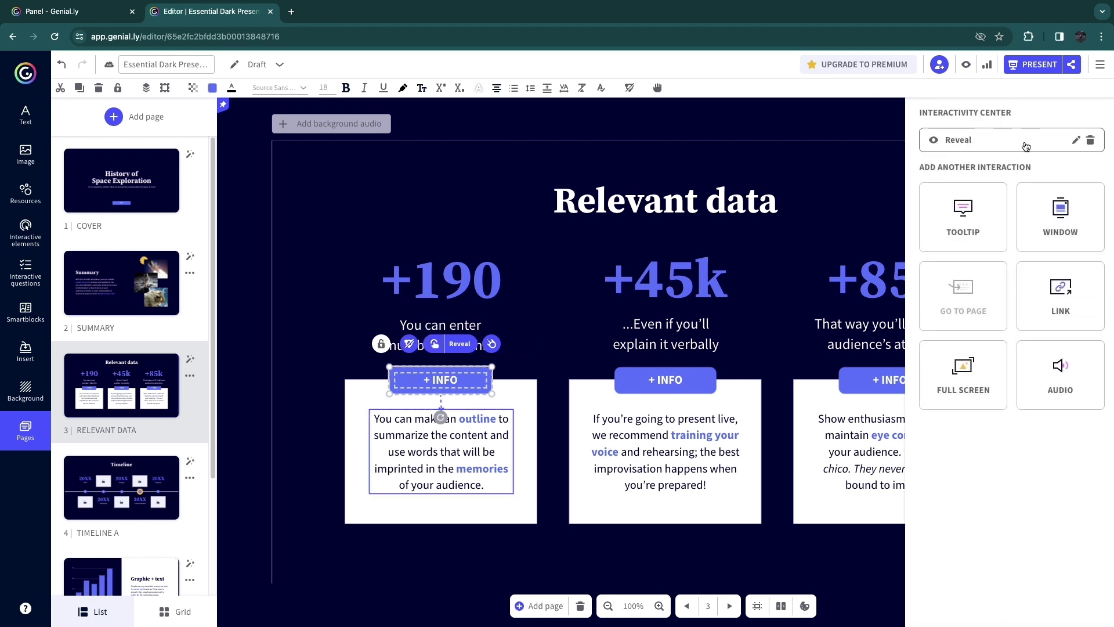
- Publish the presentation as Public online and advance the live view to Relevant data
click(1033, 64)
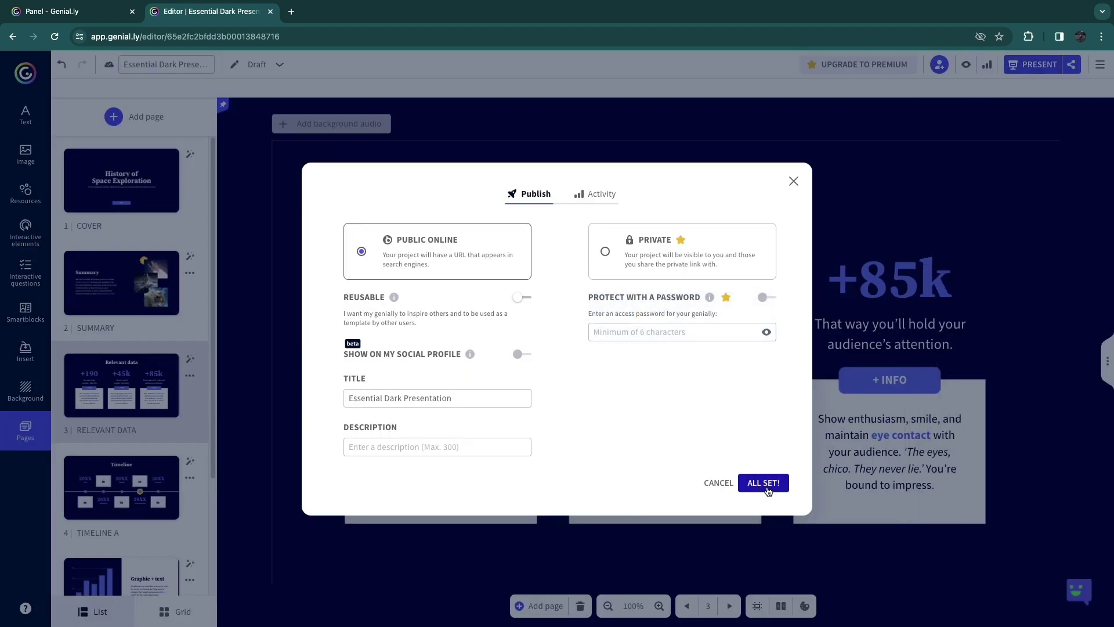
click(764, 483)
key(Right)
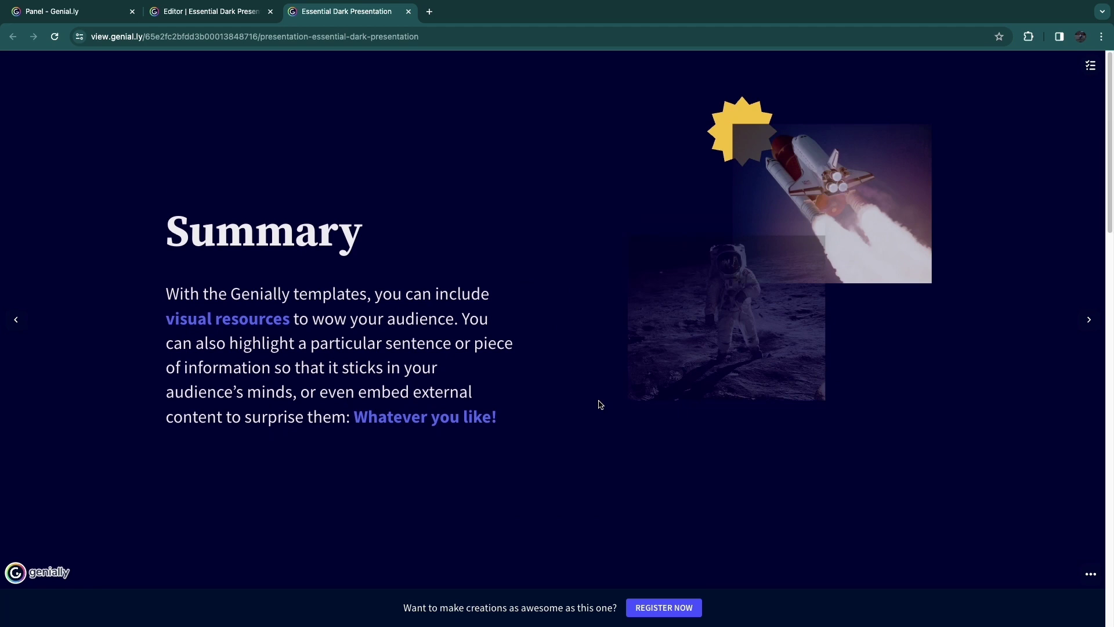
key(Right)
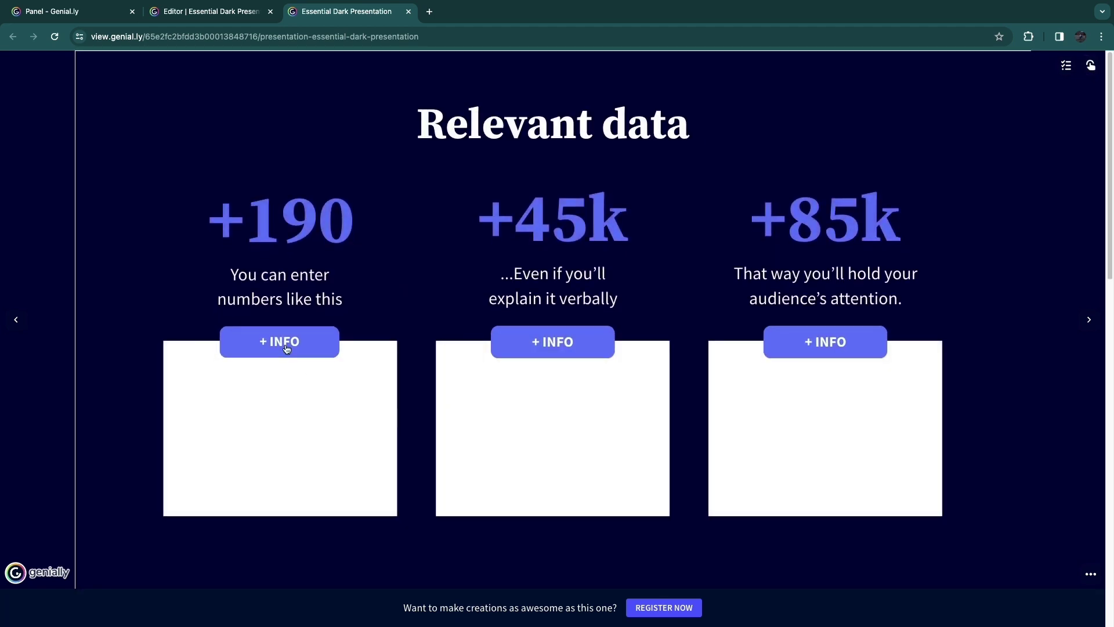
- Reveal all three cards' hidden text via + INFO, then close the live view
click(286, 347)
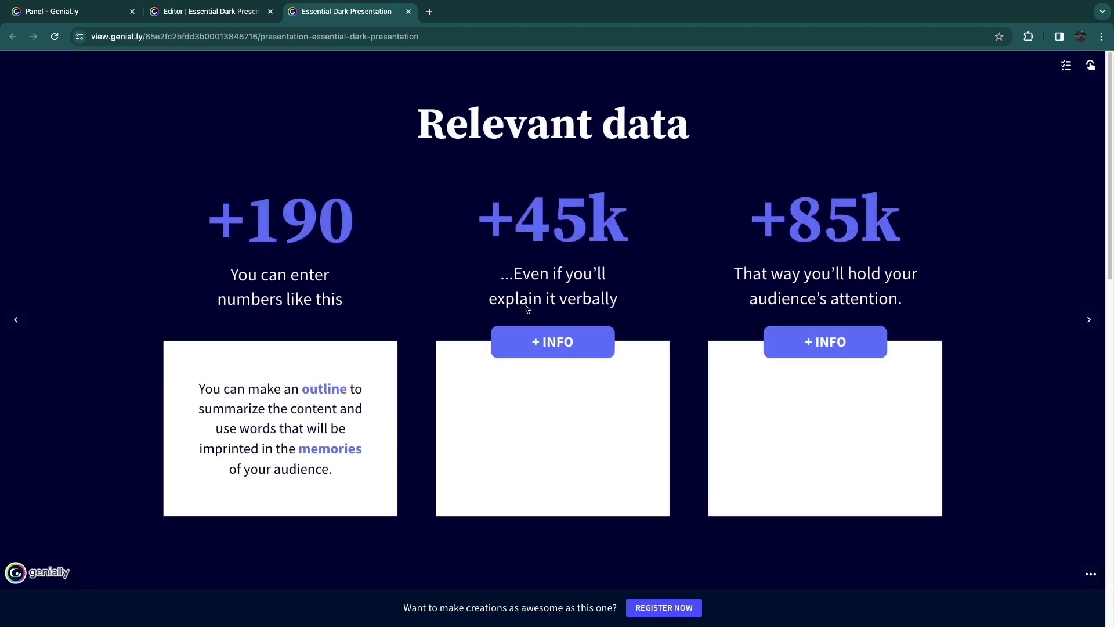
click(552, 342)
click(825, 342)
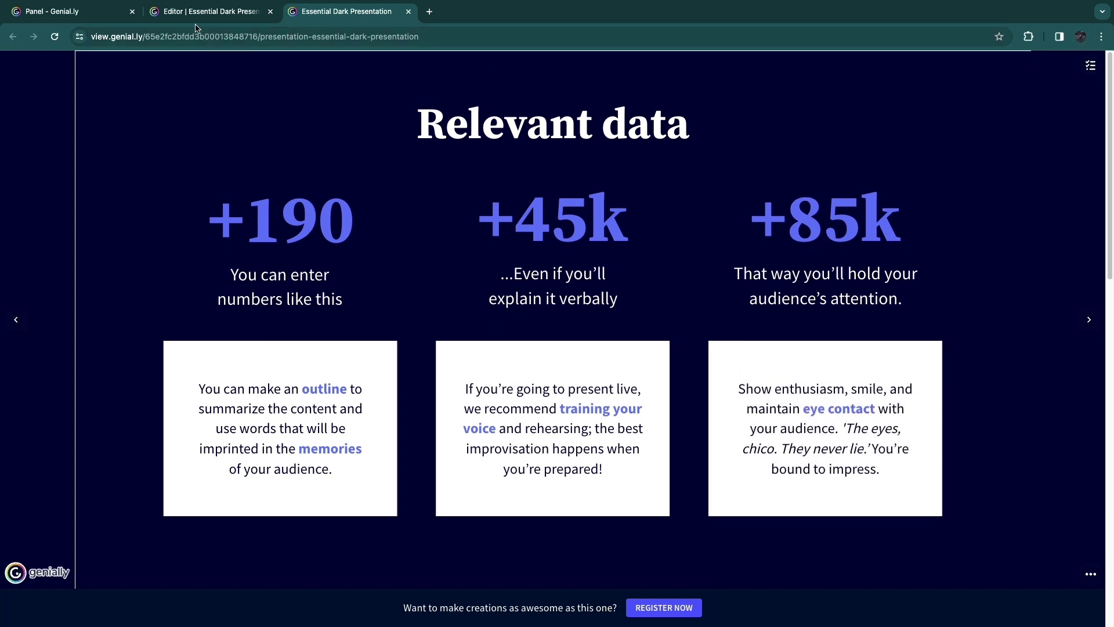
key(ctrl+w)
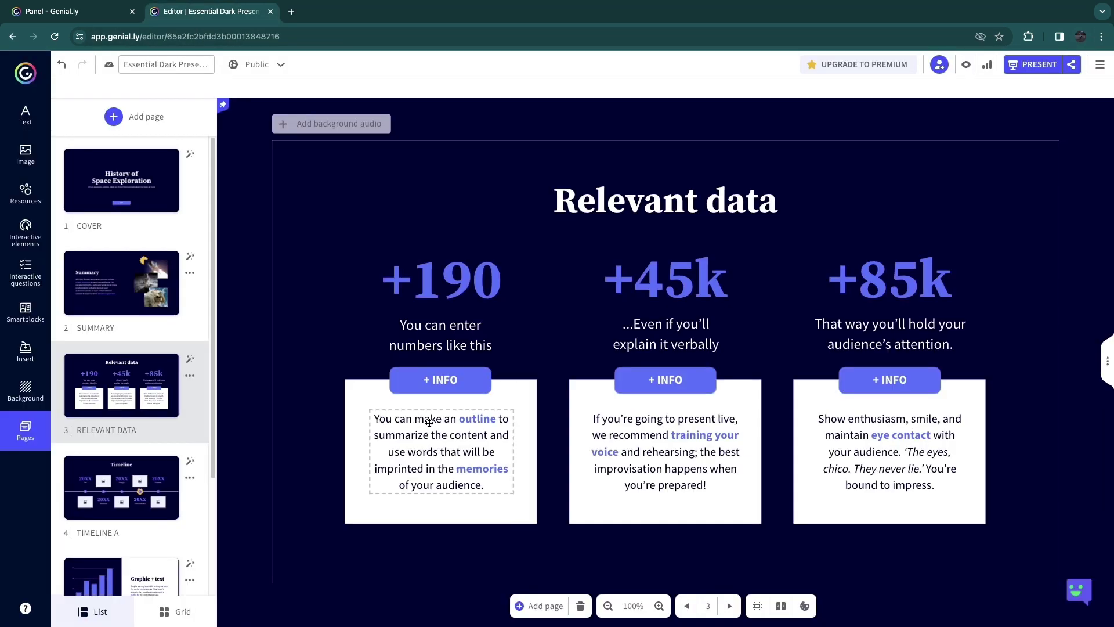
- Deselect the + INFO button, open the TIMELINE A page and select its lower-left image placeholder
click(418, 377)
click(443, 381)
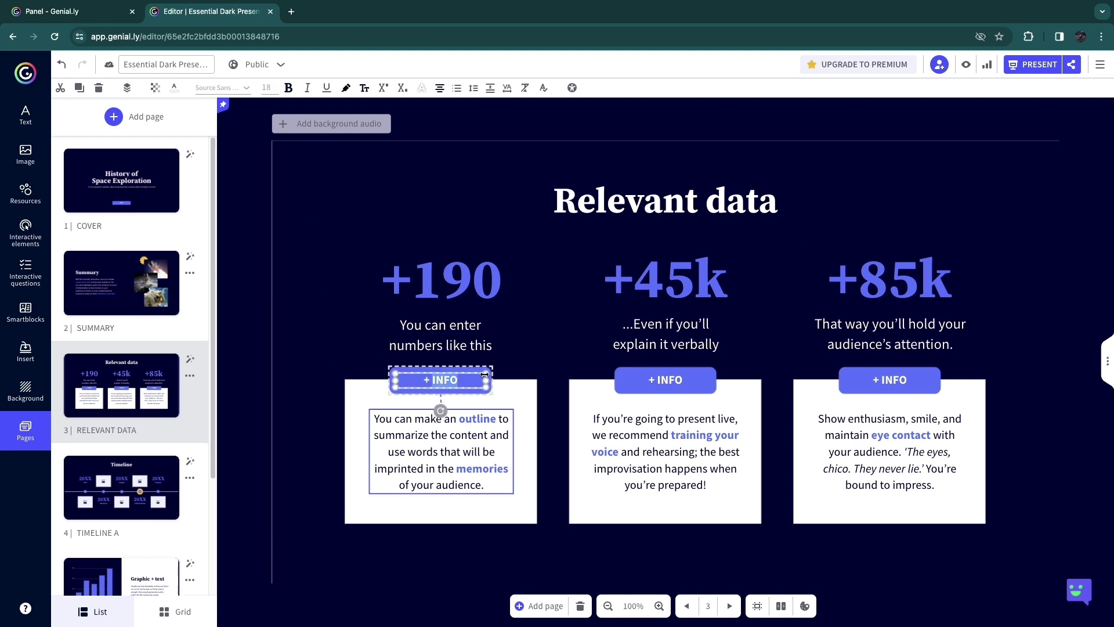
click(553, 357)
click(139, 465)
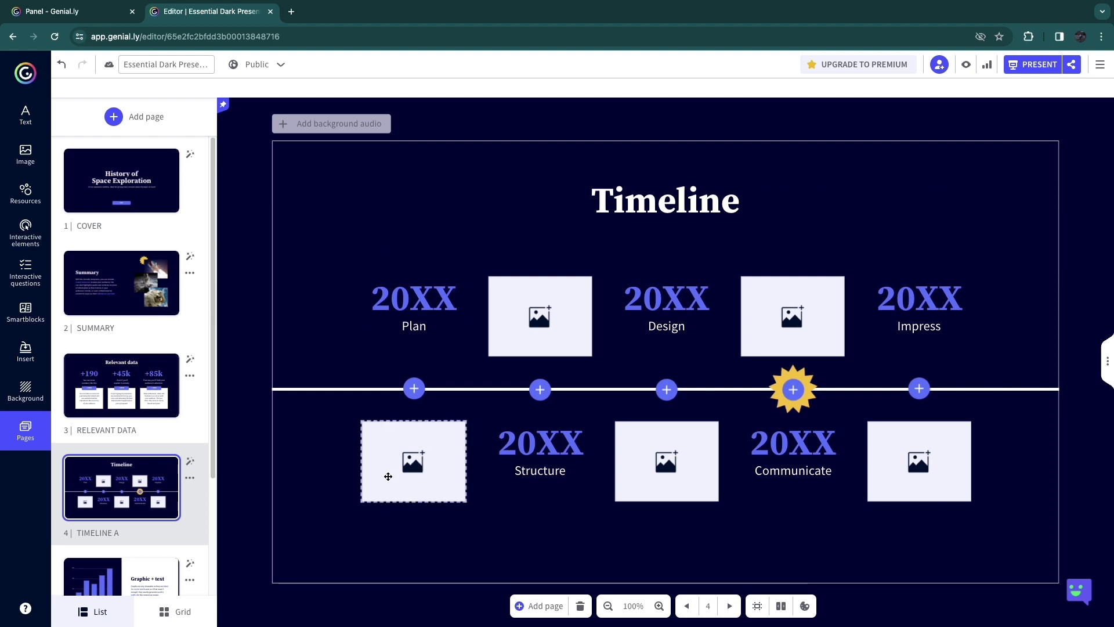
click(413, 460)
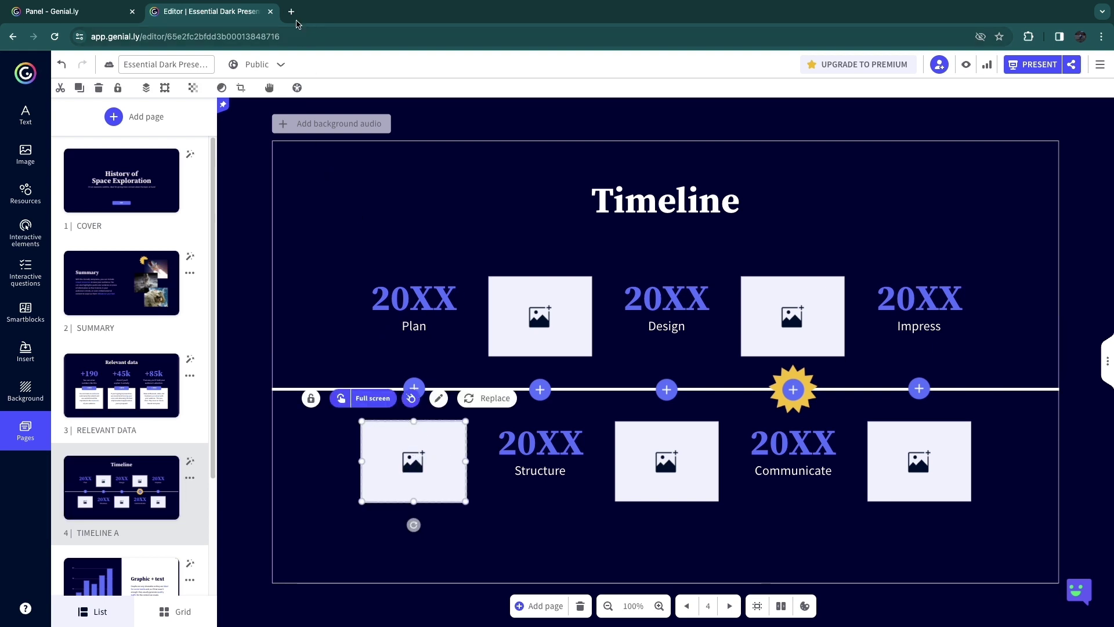
- In a new tab, search Google Images for 'apollo moon landing'
click(291, 12)
text(ap)
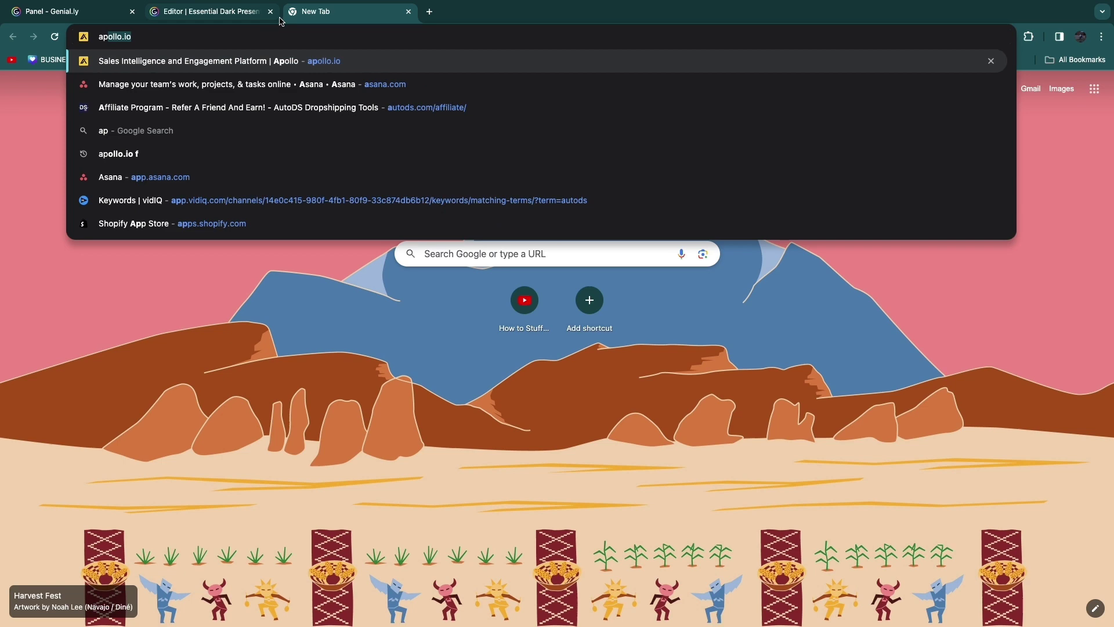
text(ollo moon)
key(Return)
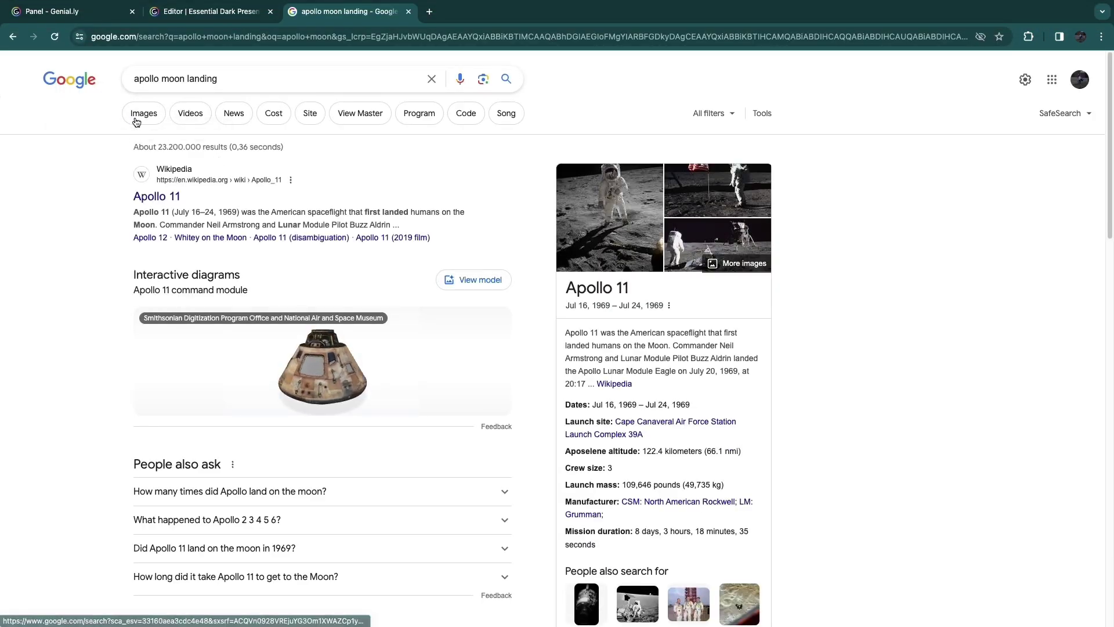
click(136, 122)
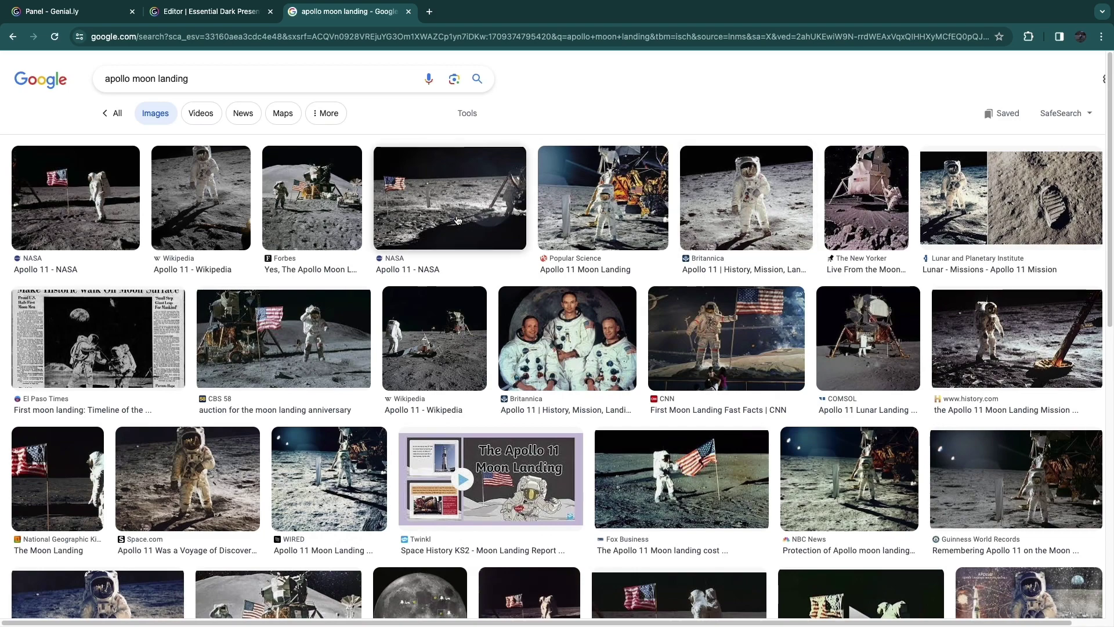
- Save the NASA Apollo 11 astronaut-beside-flag photo to the computer
click(74, 195)
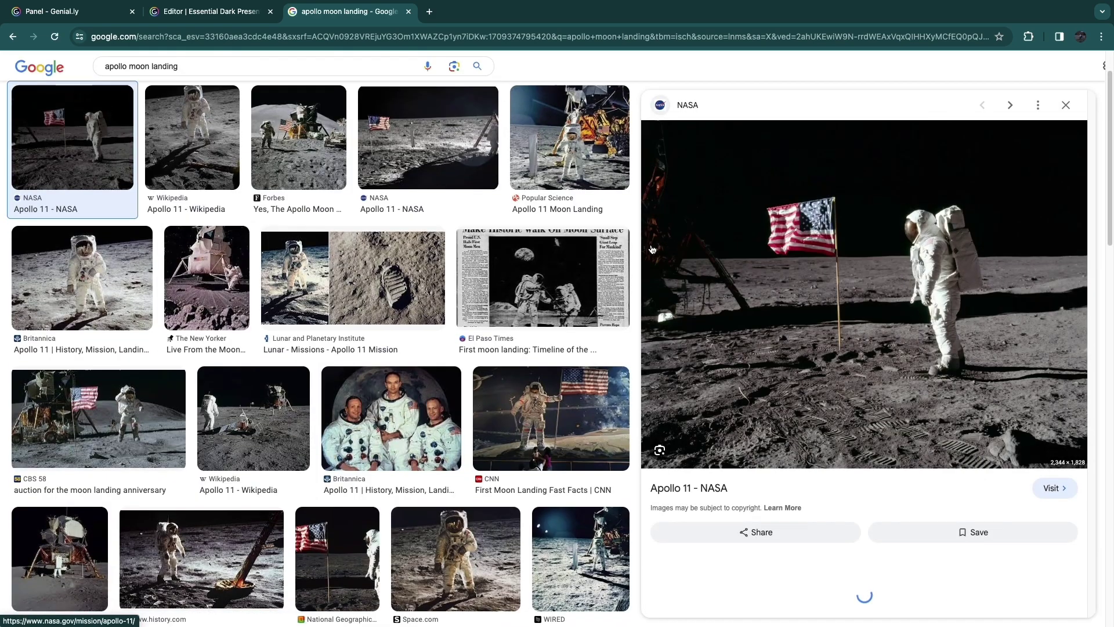
right_click(825, 265)
click(863, 344)
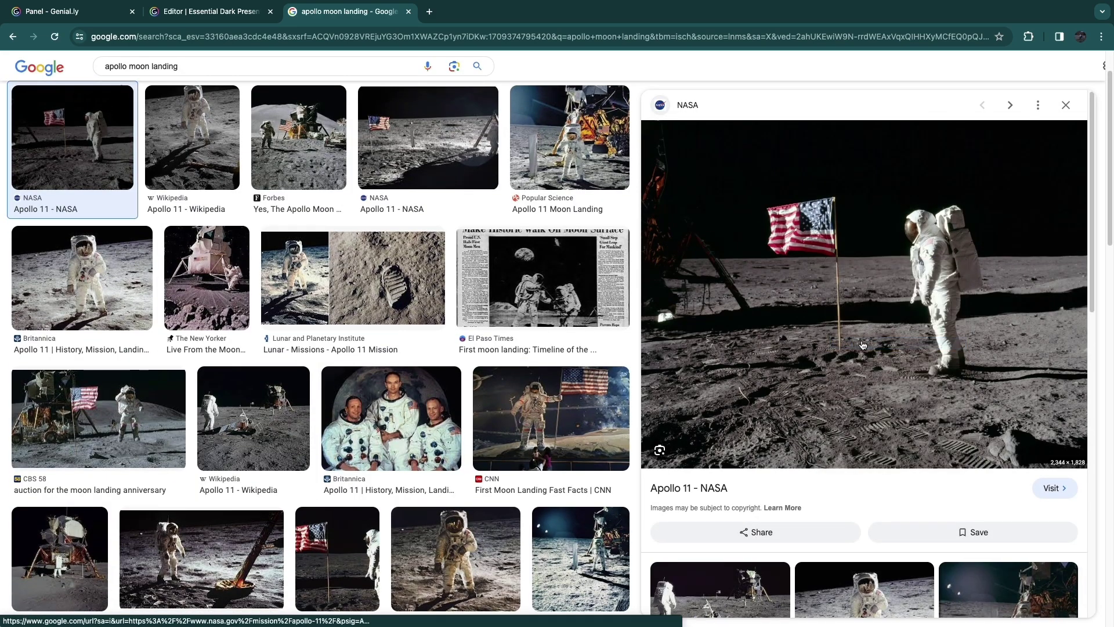
key(Return)
- Upload the downloaded Apollo 11 photo from the device to replace the Timeline placeholder image
click(209, 12)
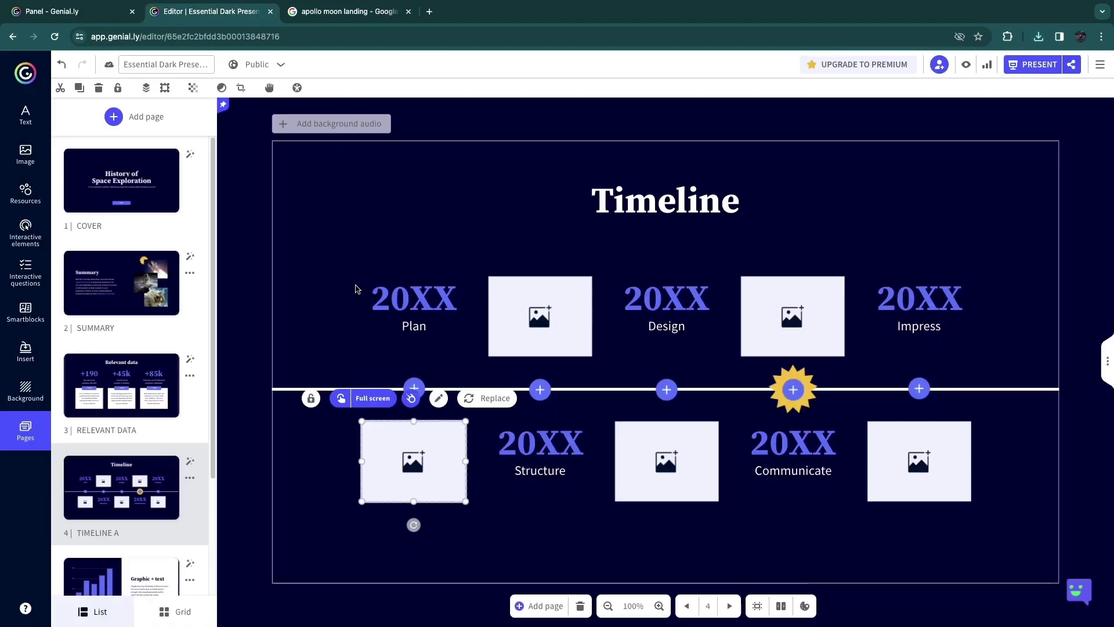
click(485, 396)
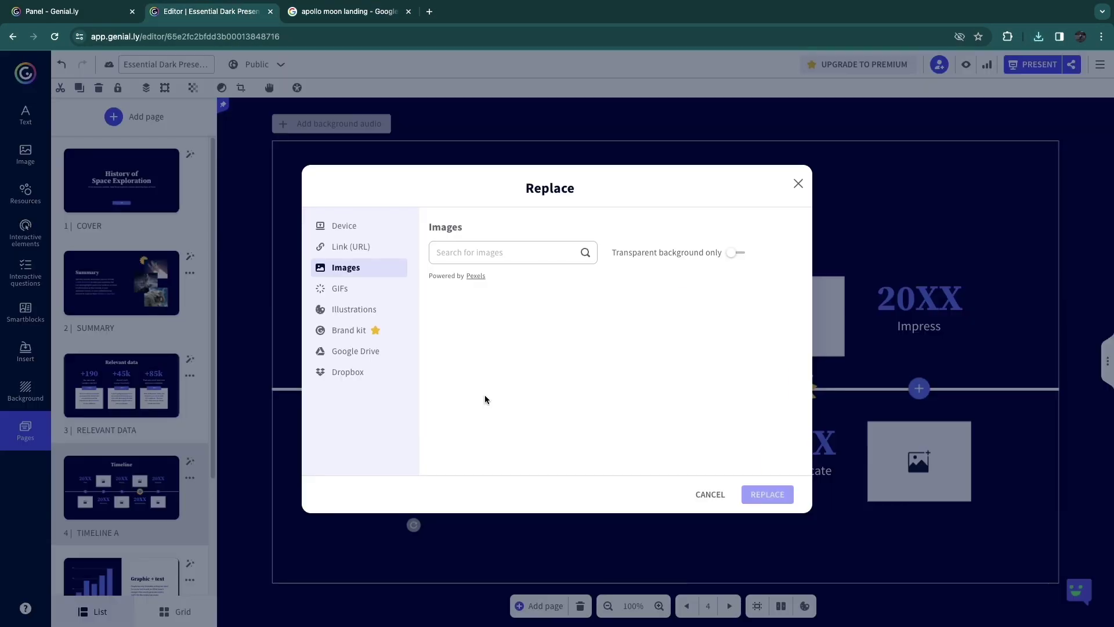
click(366, 227)
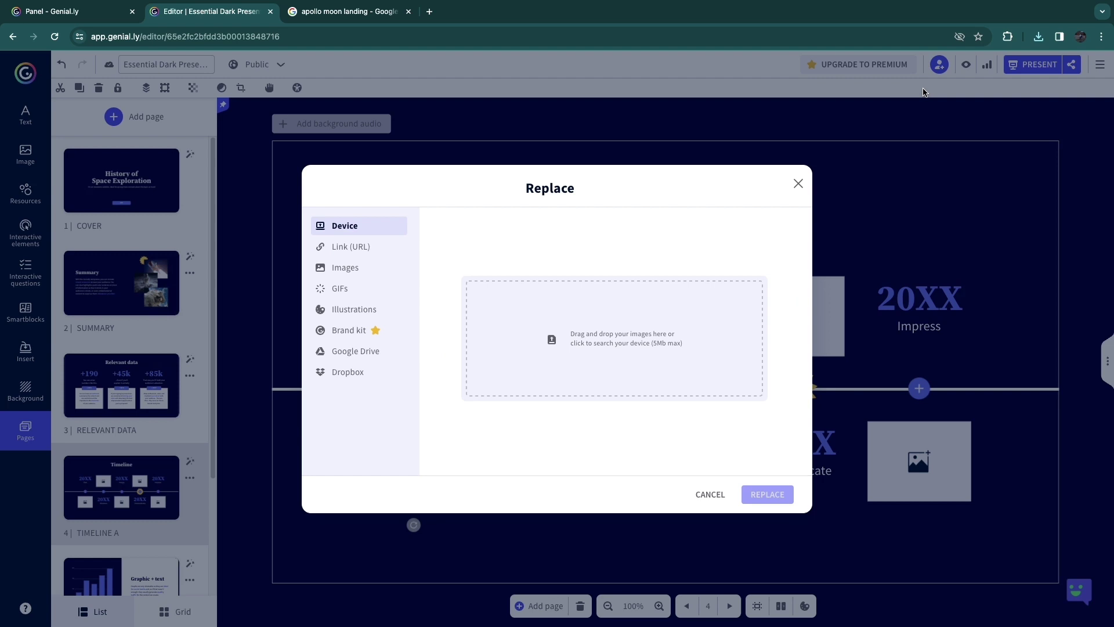
click(1037, 38)
drag(980, 85, 679, 339)
click(1038, 36)
drag(979, 87, 614, 348)
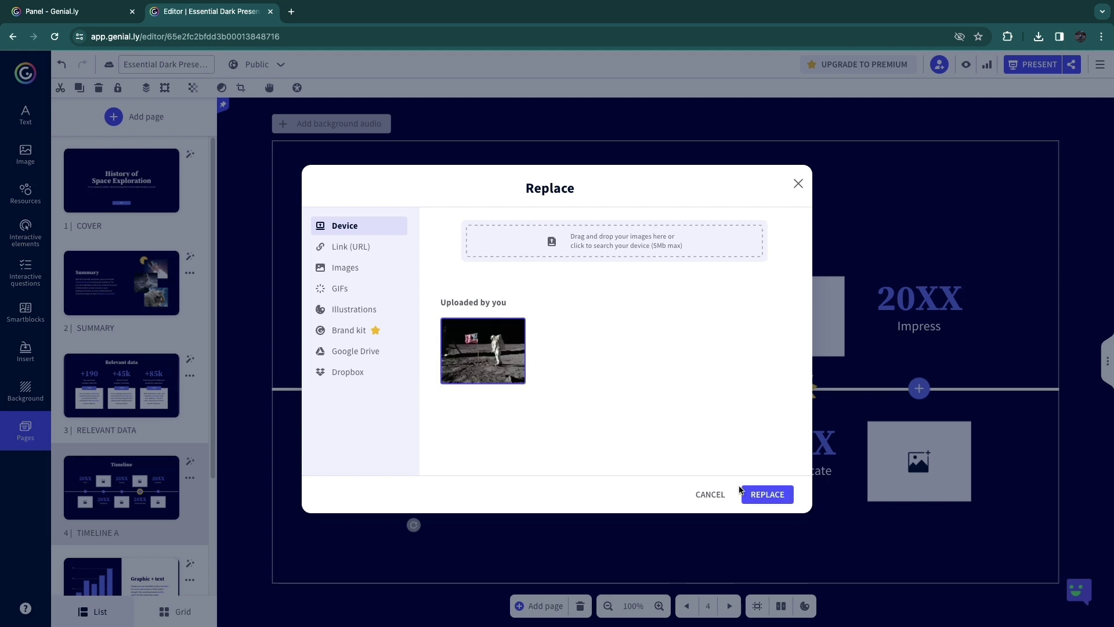
- Place the astronaut photo in the placeholder and relabel the first entry '1969' and 'Apollo'
click(767, 495)
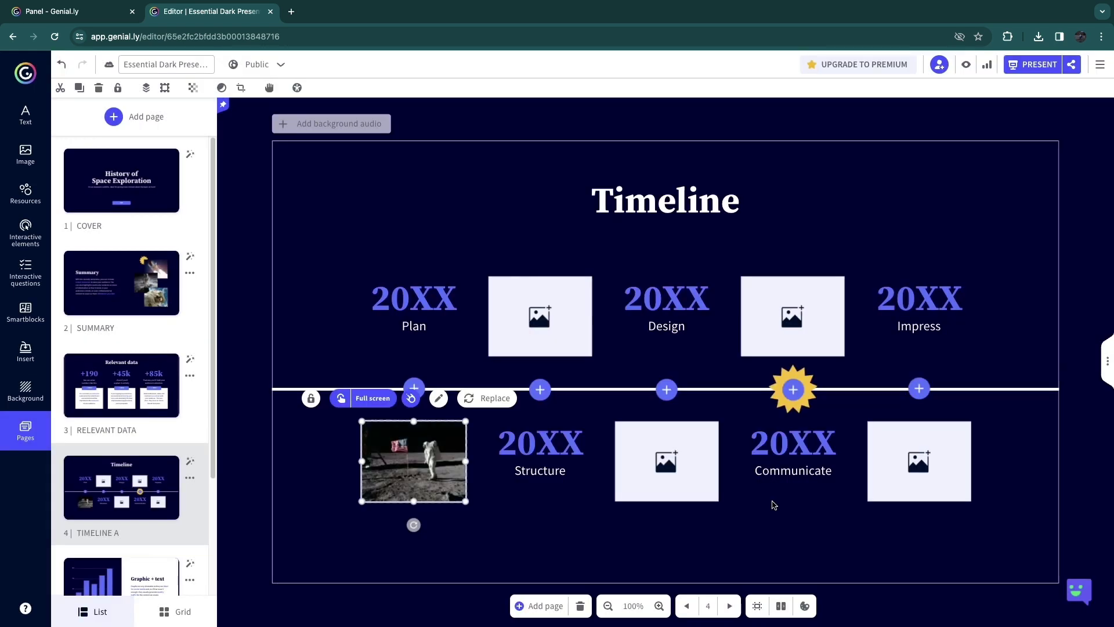
click(443, 529)
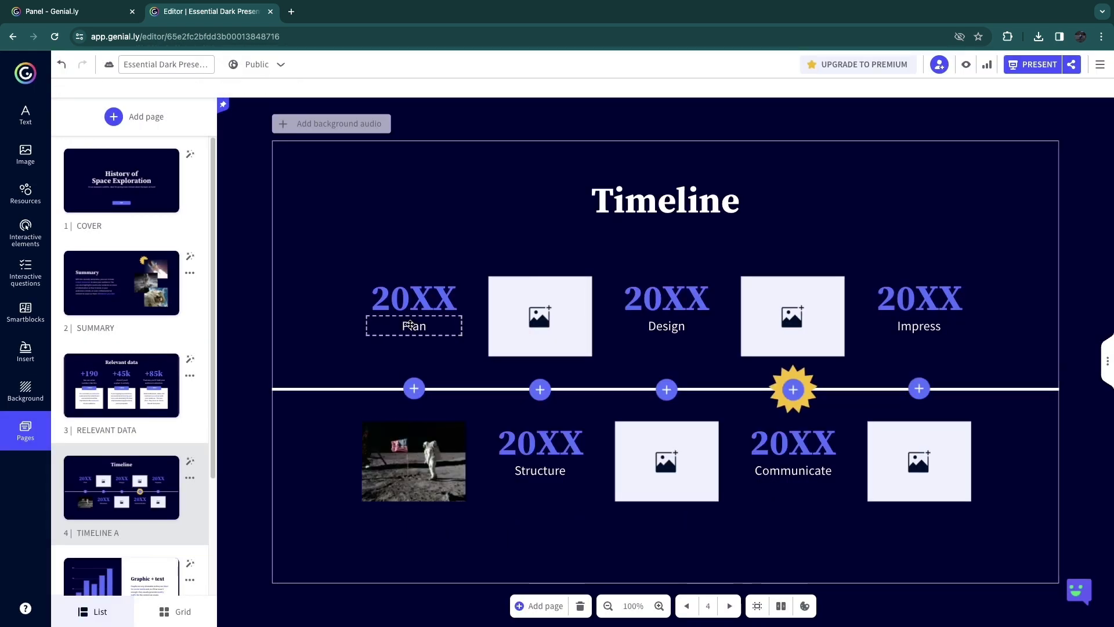
double_click(410, 313)
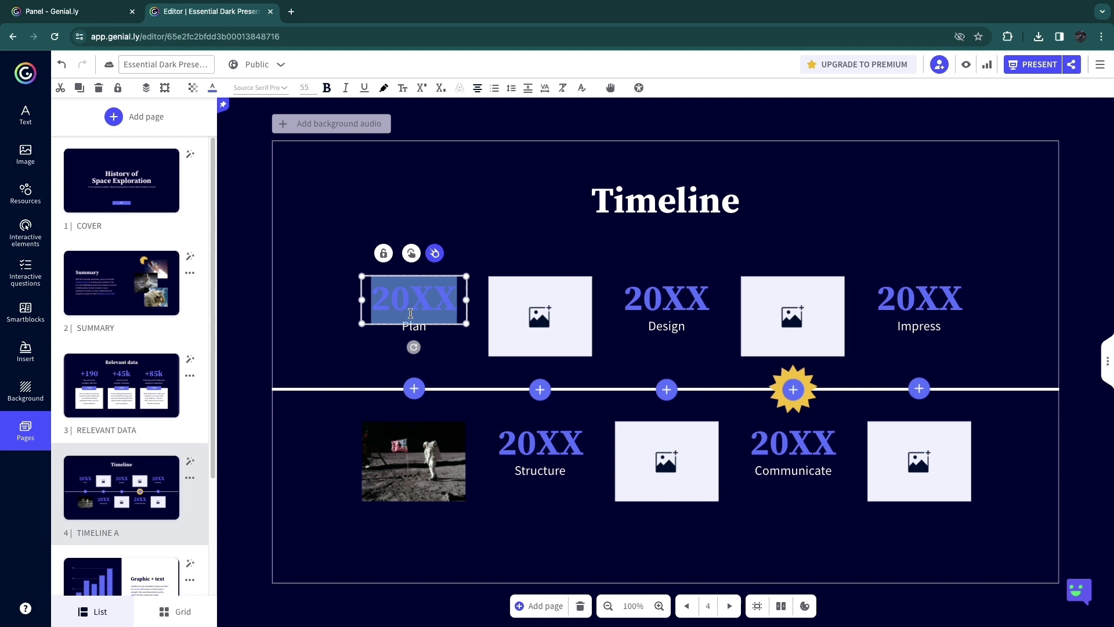
text(1969)
double_click(414, 325)
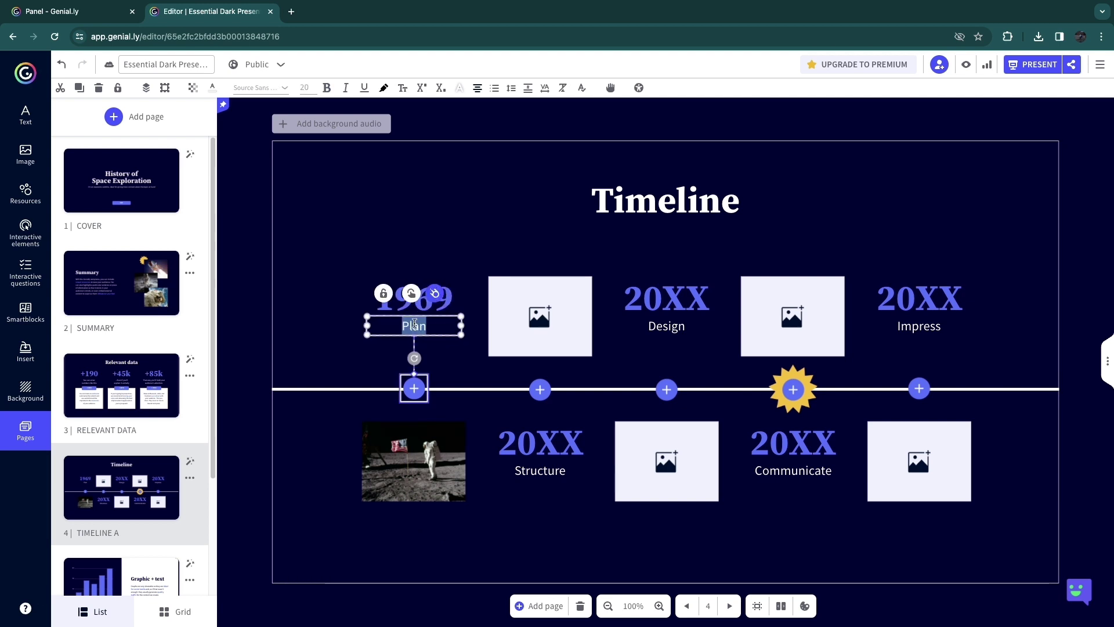
text(Apollo)
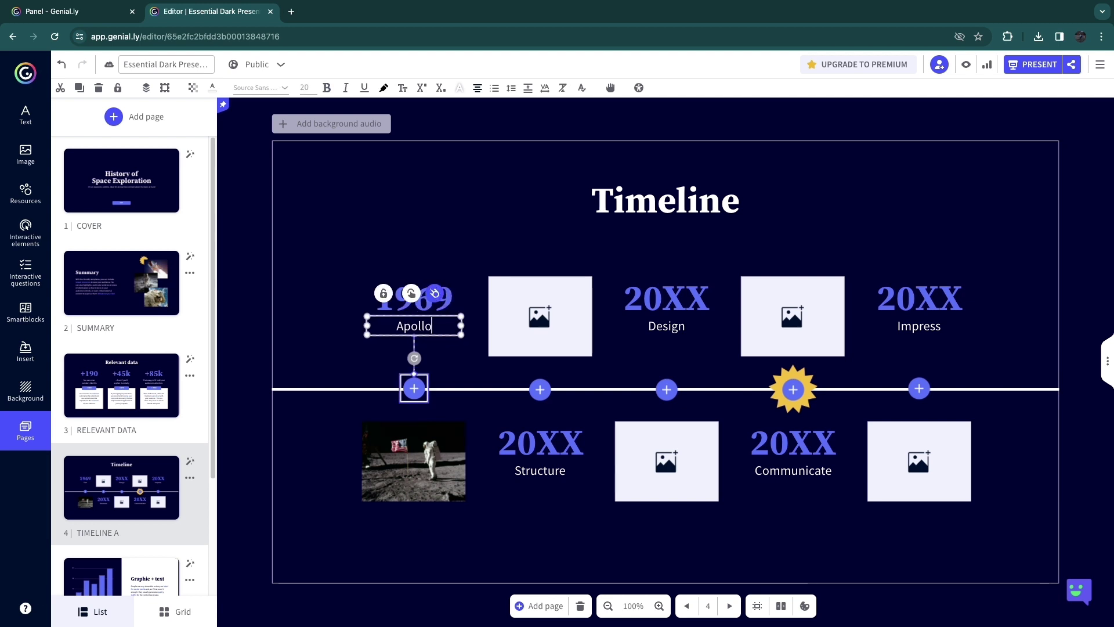
click(391, 227)
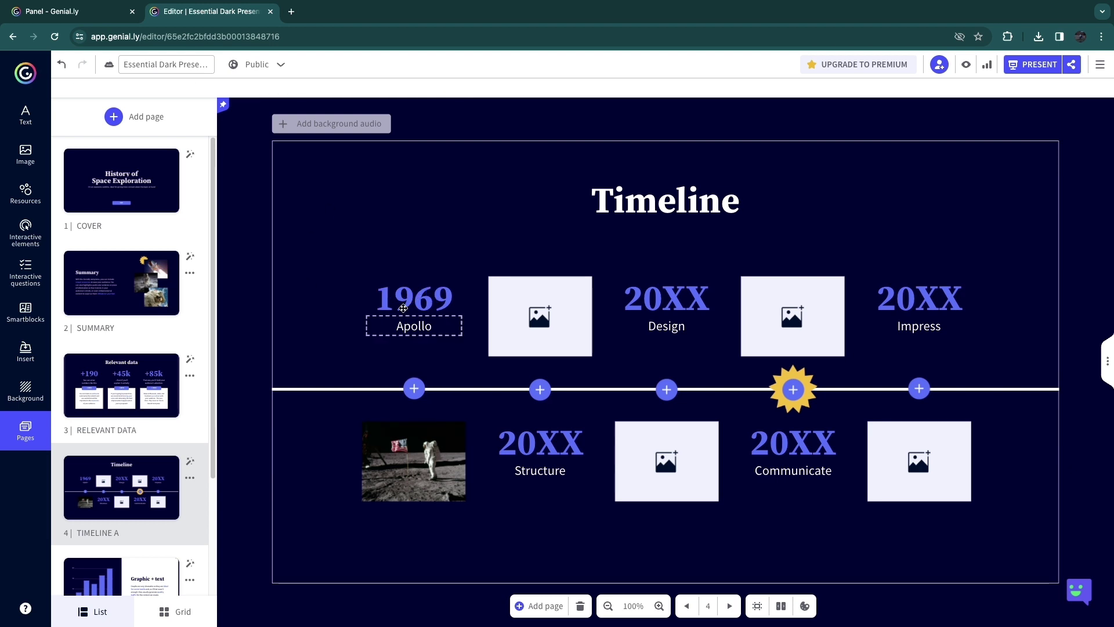
- Set the first plus marker's reveal content and save it
click(407, 386)
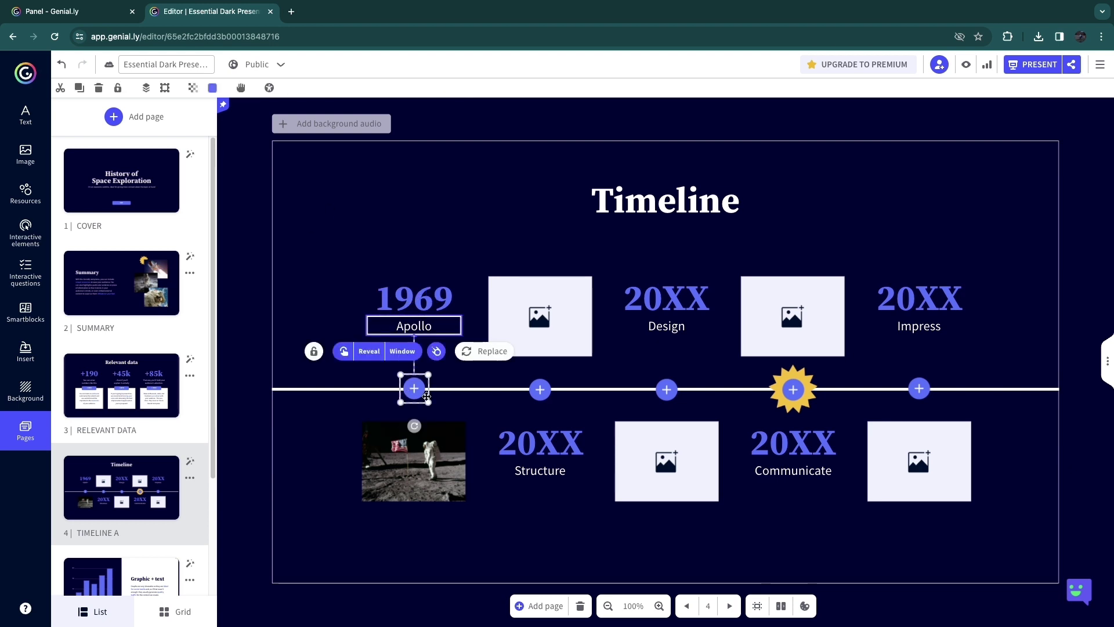
click(368, 351)
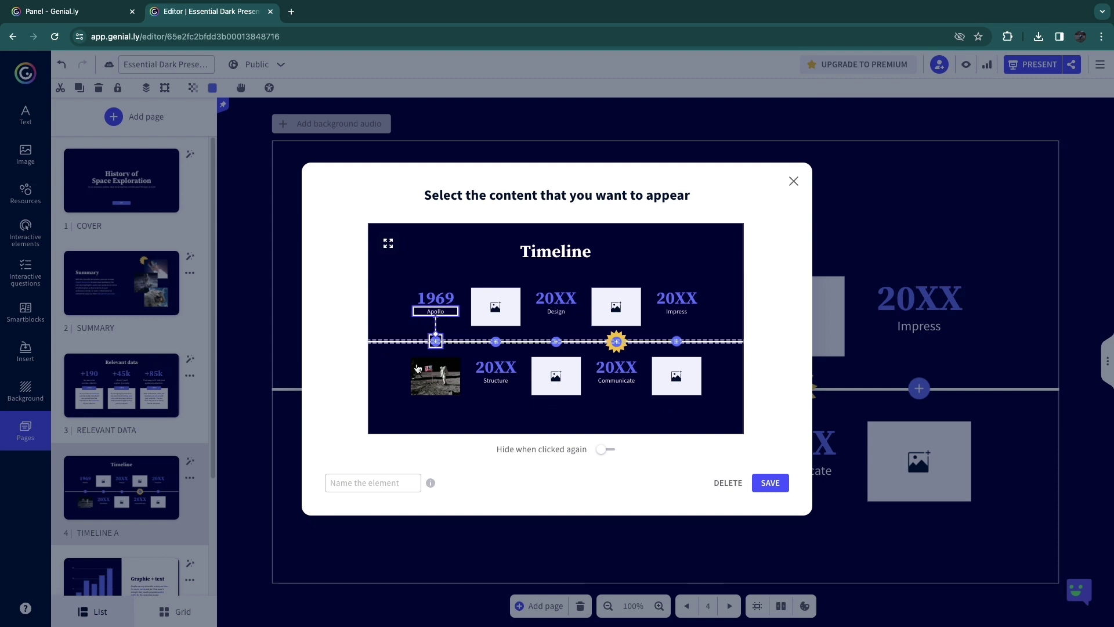
click(794, 180)
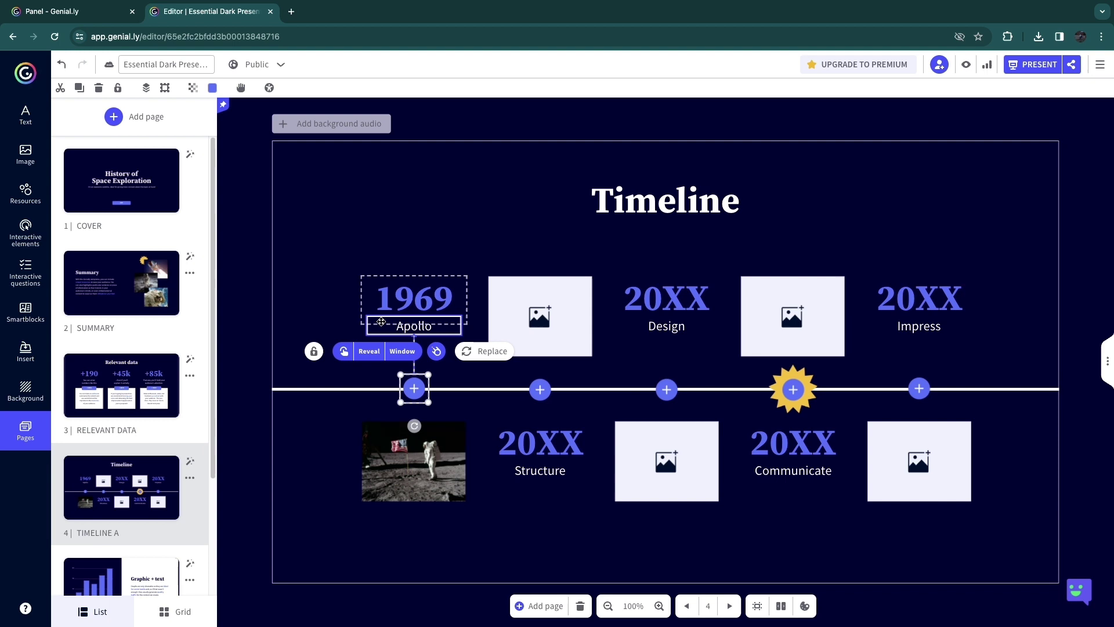
key(Escape)
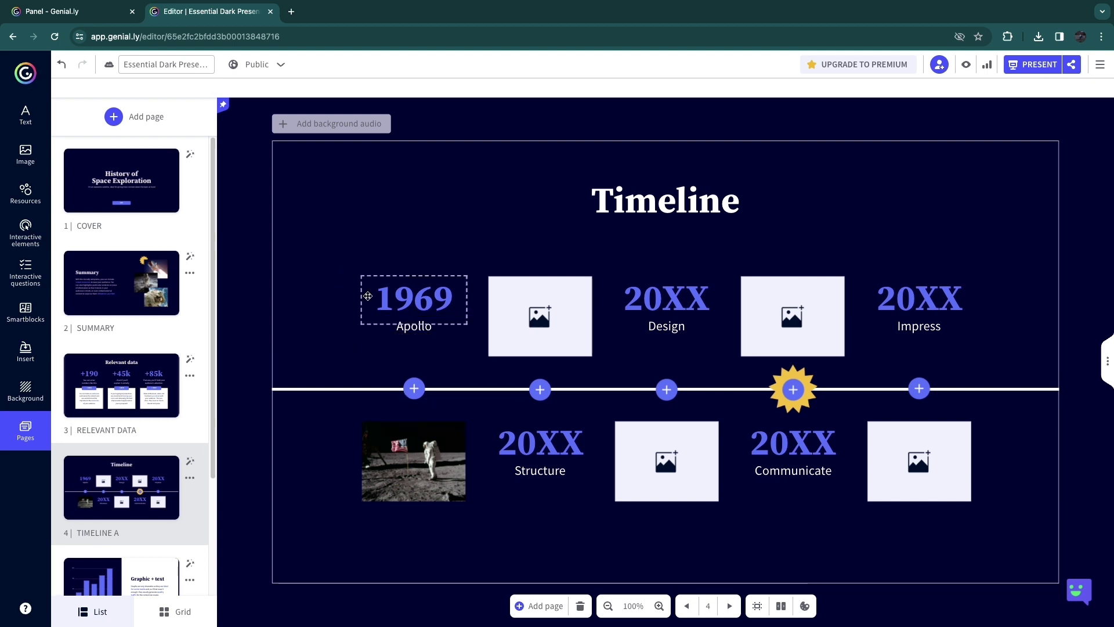
- Delete the Window interaction from the 1969 marker, keeping only its Reveal
click(413, 387)
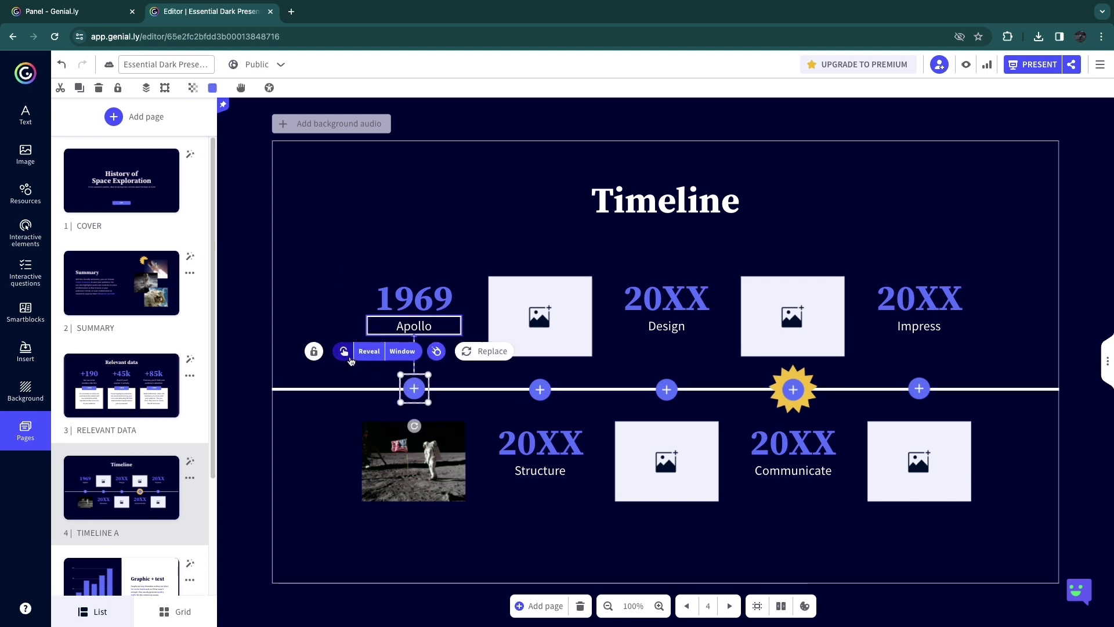
click(346, 355)
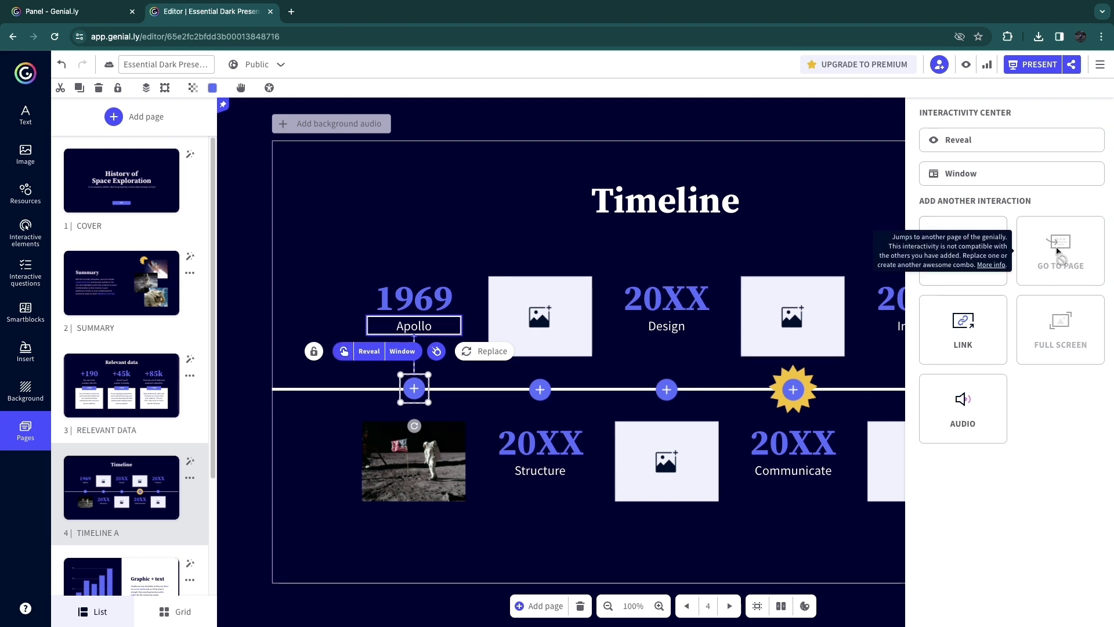
click(1090, 173)
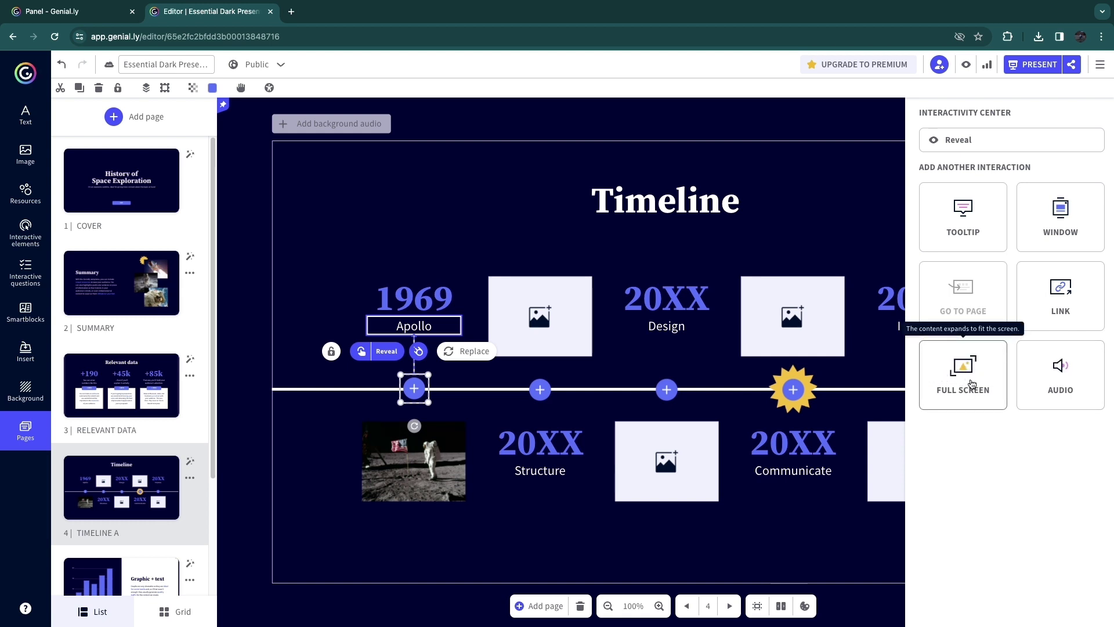
click(591, 244)
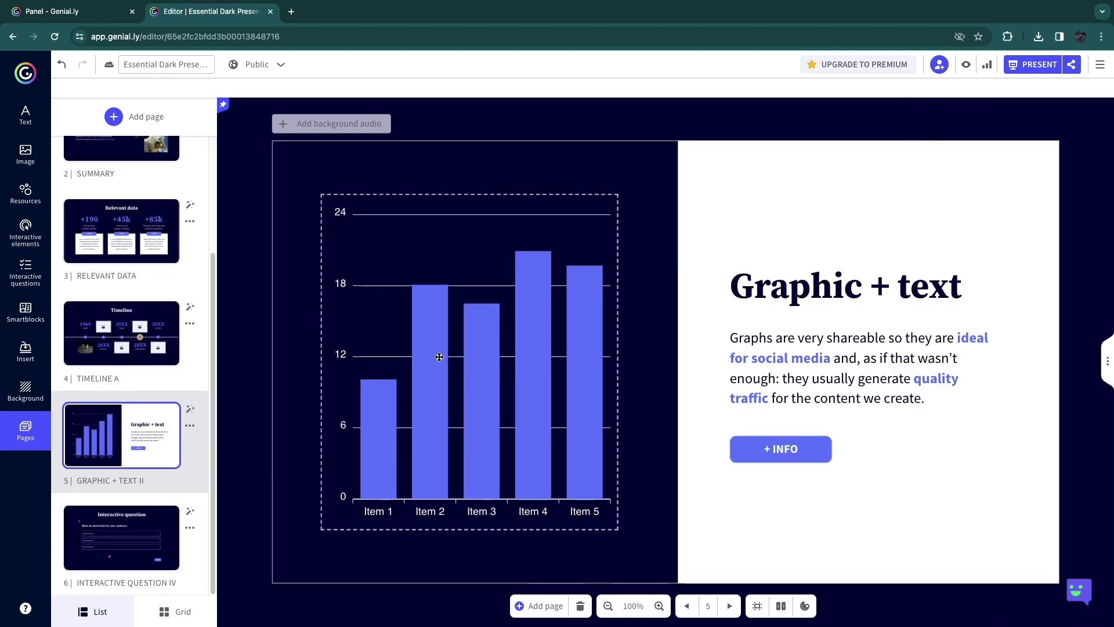
scroll(441, 356, down, 2)
- Preview the presentation through the Summary and Relevant data slides, then return to the editor
click(424, 294)
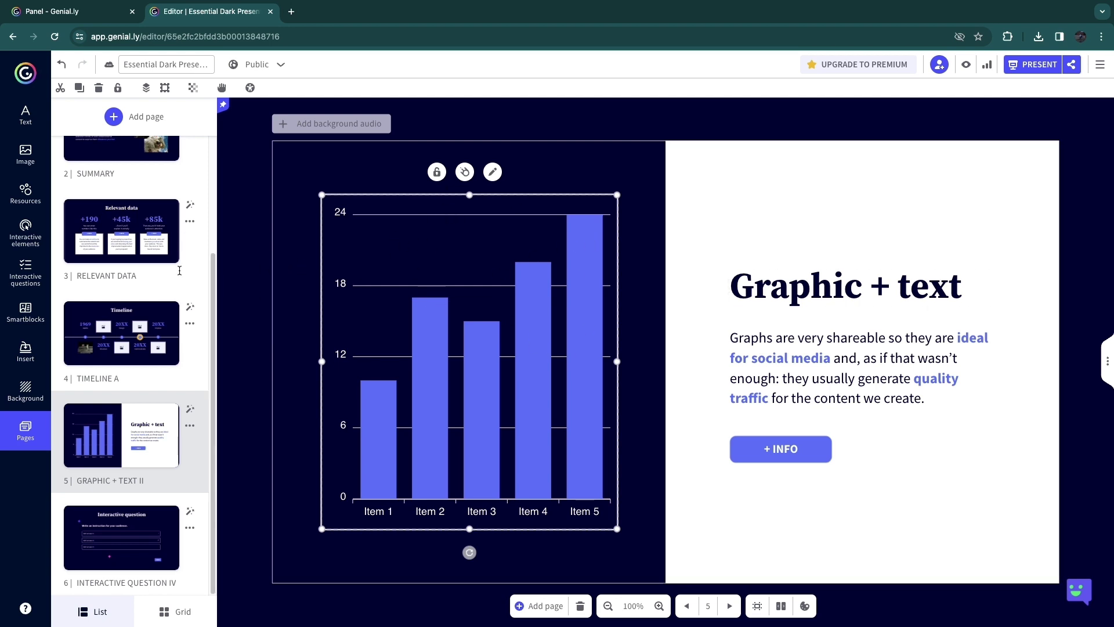
click(1033, 64)
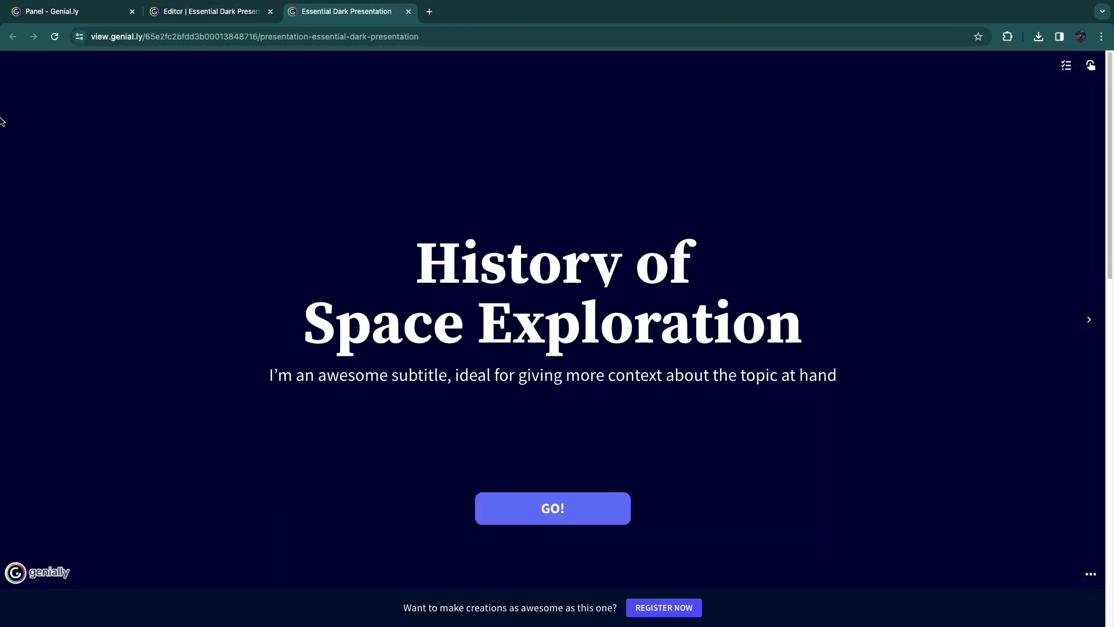
key(Right)
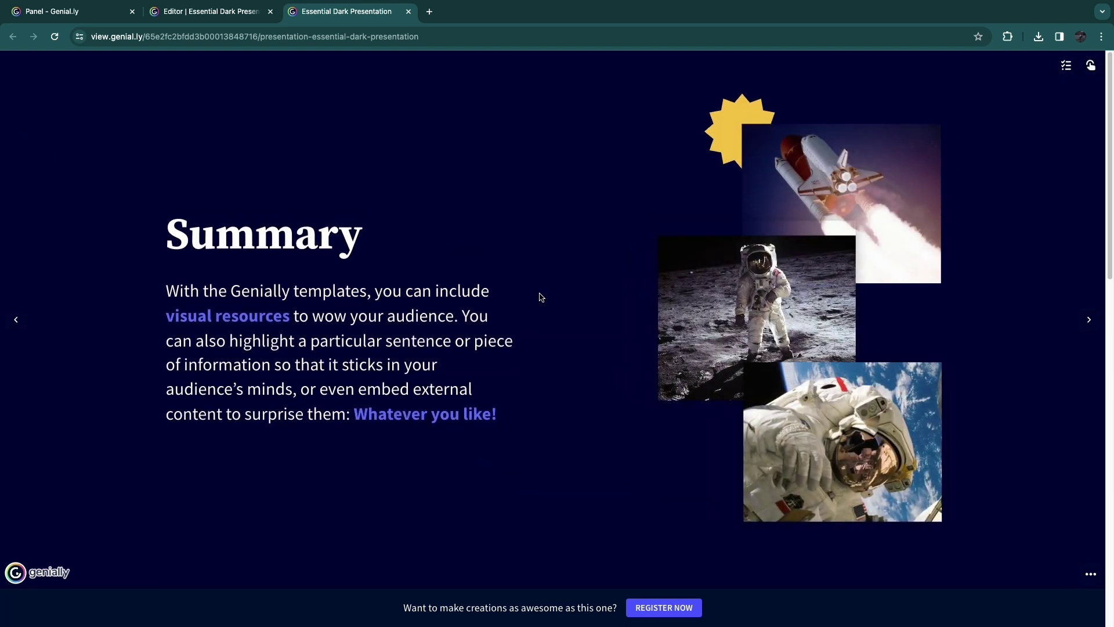
key(Right)
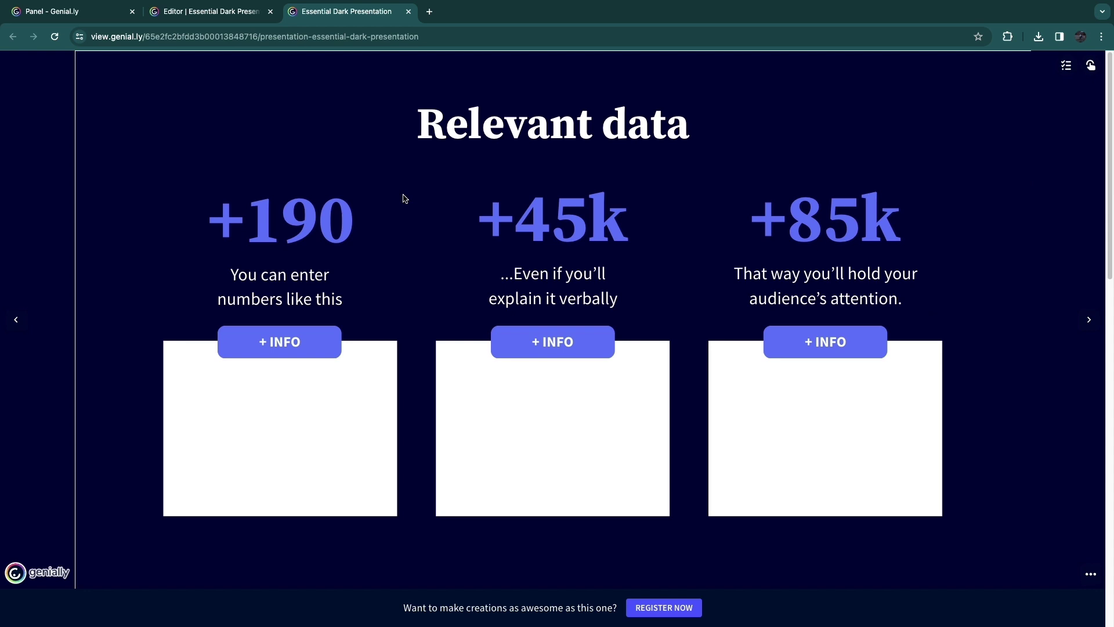
click(233, 15)
click(781, 322)
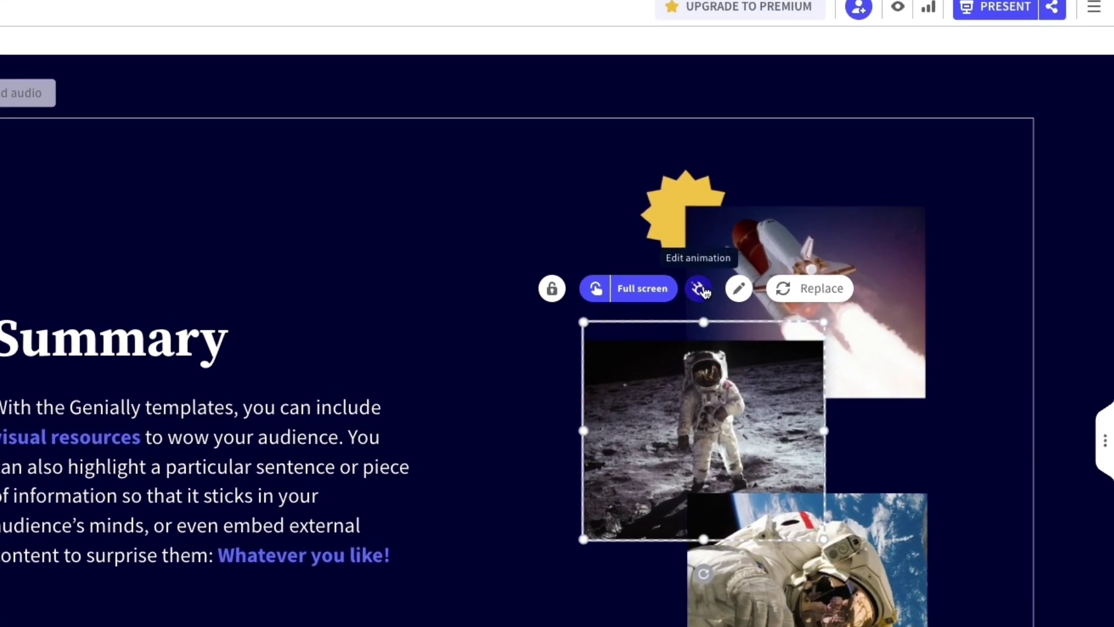
- Give the moon astronaut photo a Float animation triggered on mouse hover
click(702, 289)
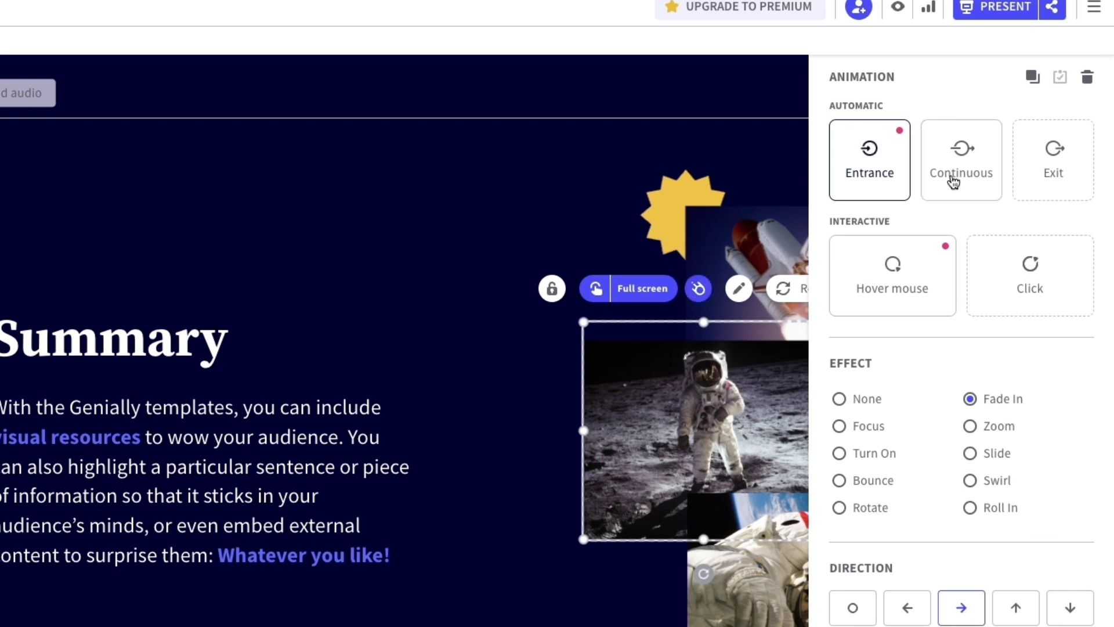
click(876, 277)
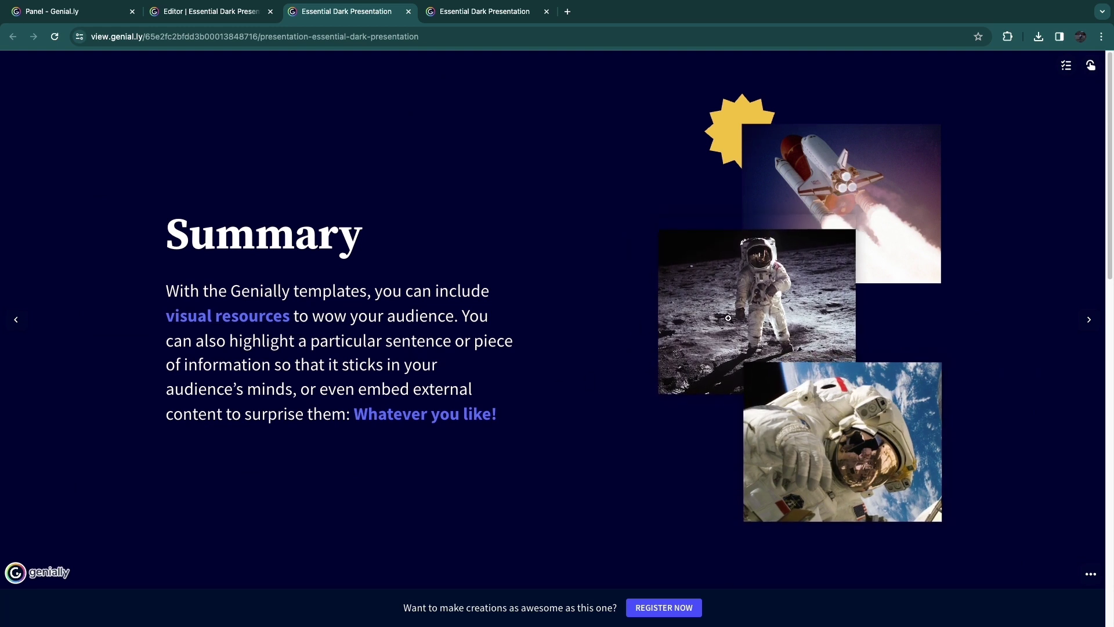
- On the Relevant data slide, reveal the text of all three cards
key(Right)
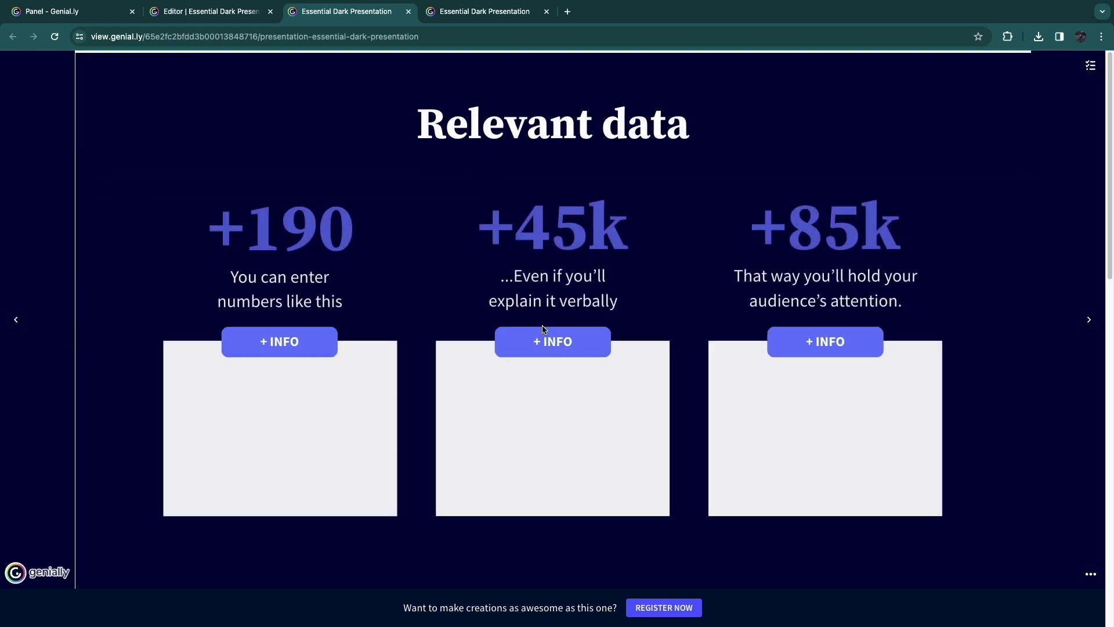
click(293, 340)
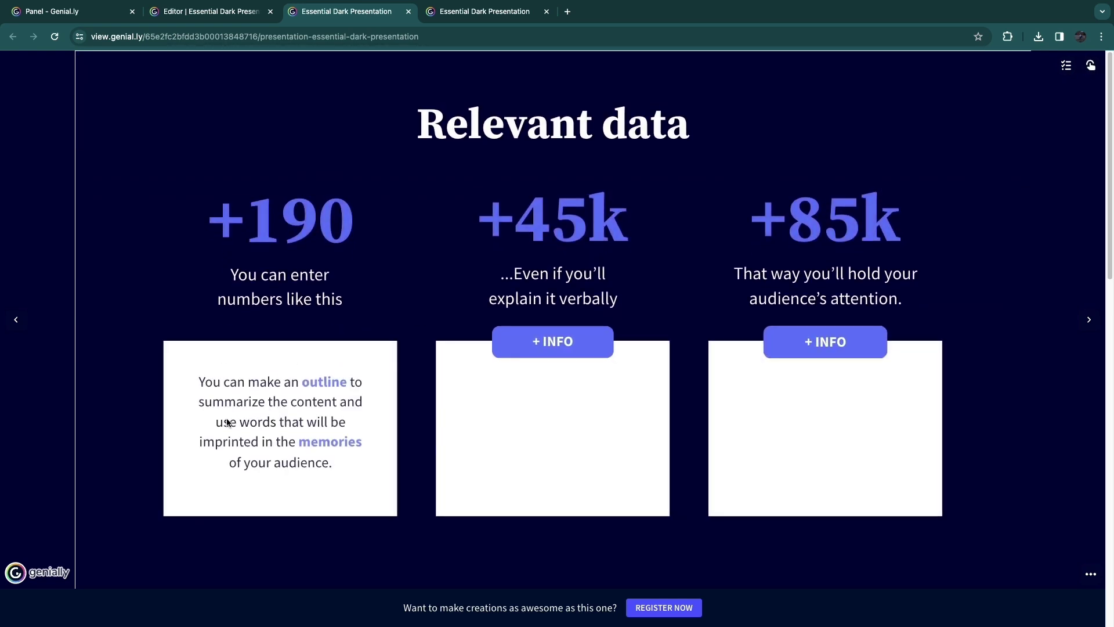
click(511, 348)
click(797, 329)
- Reveal Apollo under 1969 on the Timeline, advance to Interactive question, then return to the editor
key(Right)
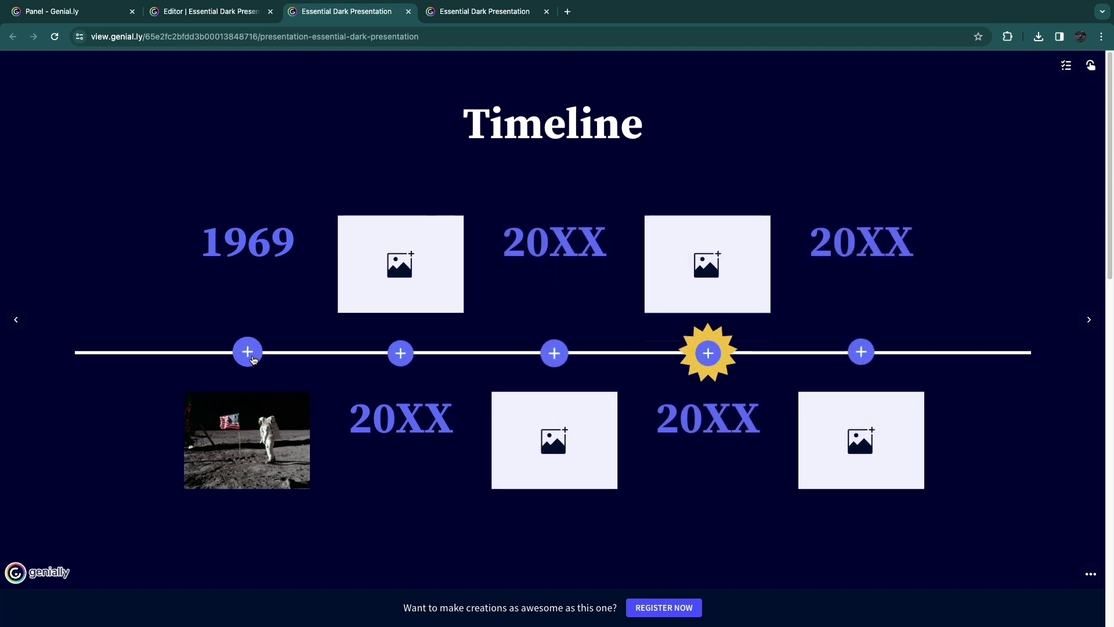
click(255, 343)
drag(229, 273, 281, 293)
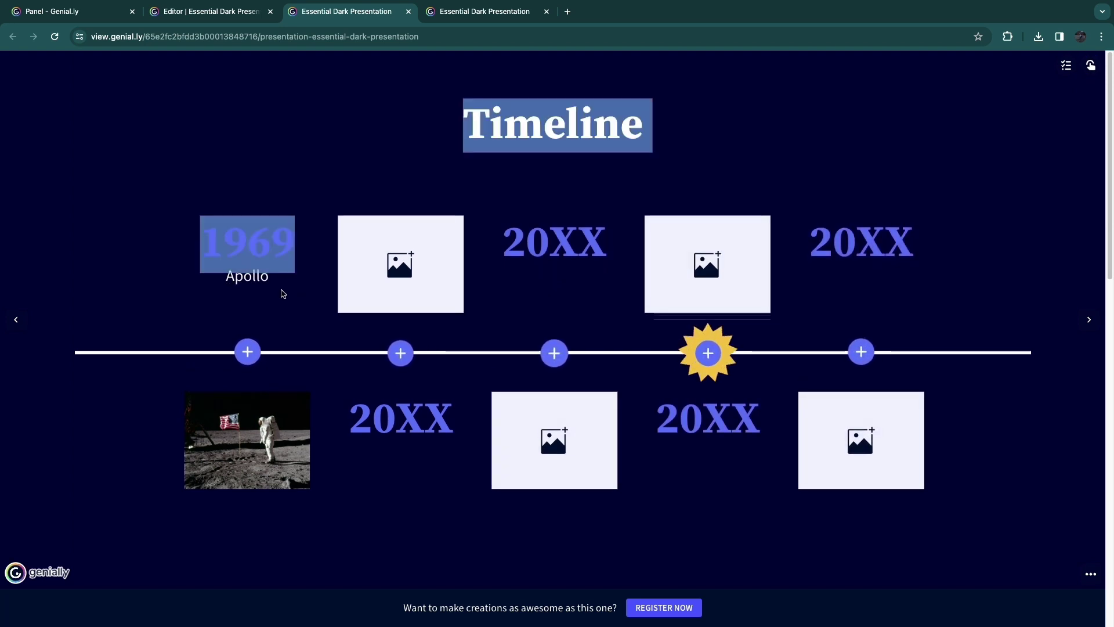
click(208, 233)
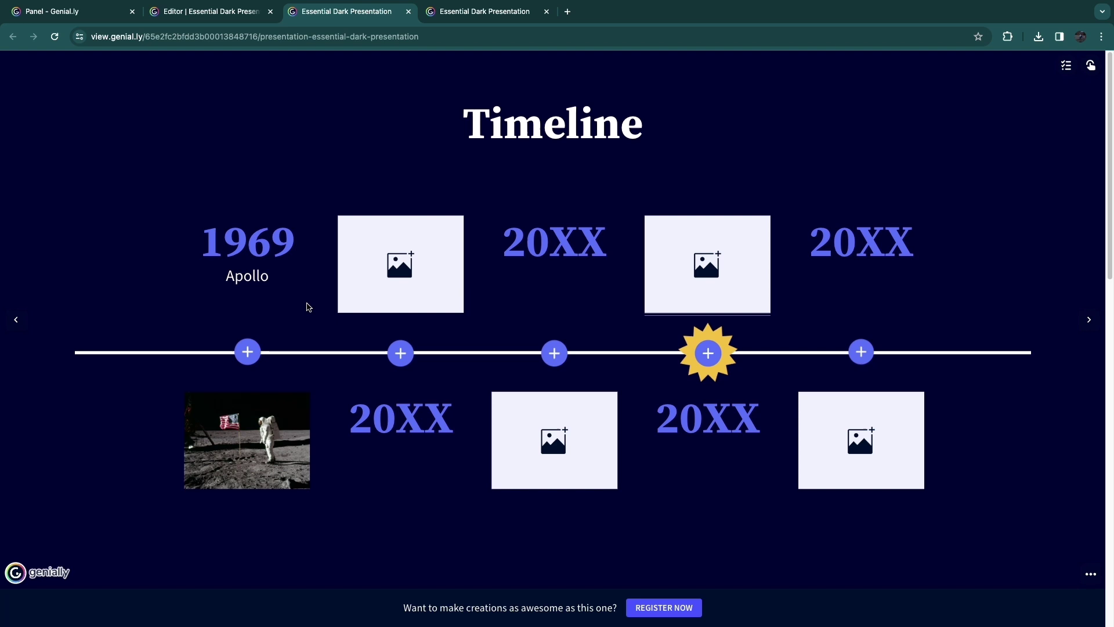
key(Right)
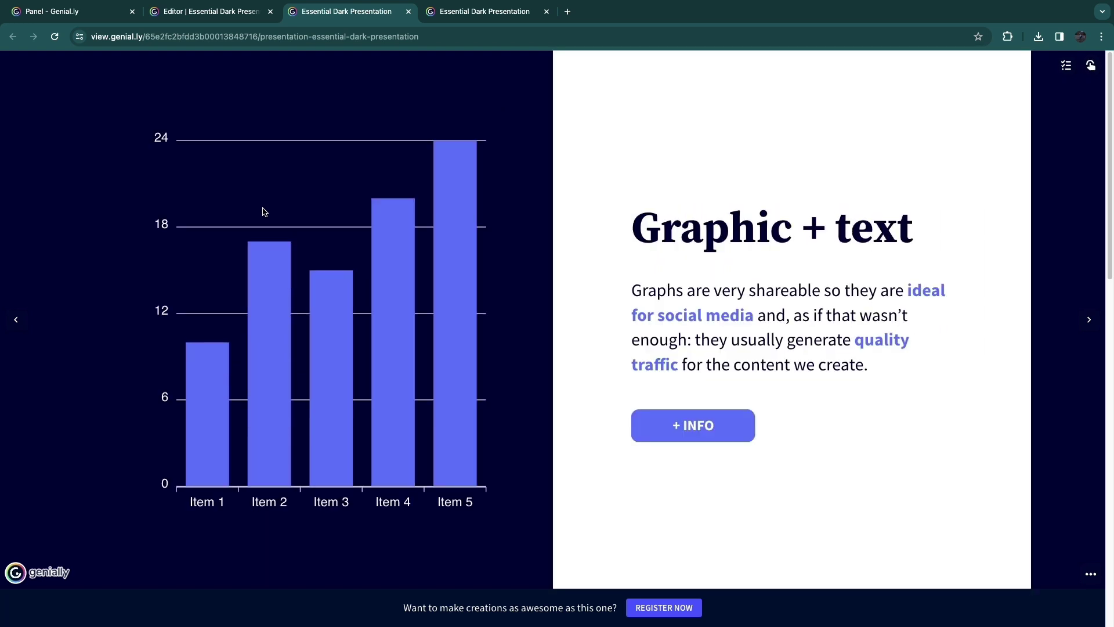
key(Right)
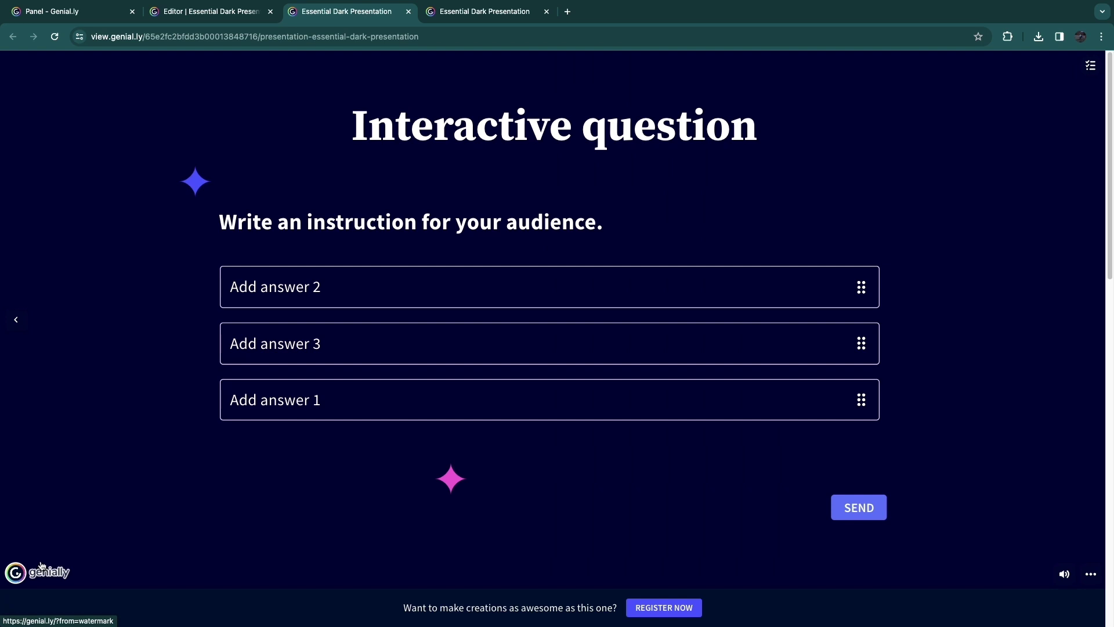
click(226, 17)
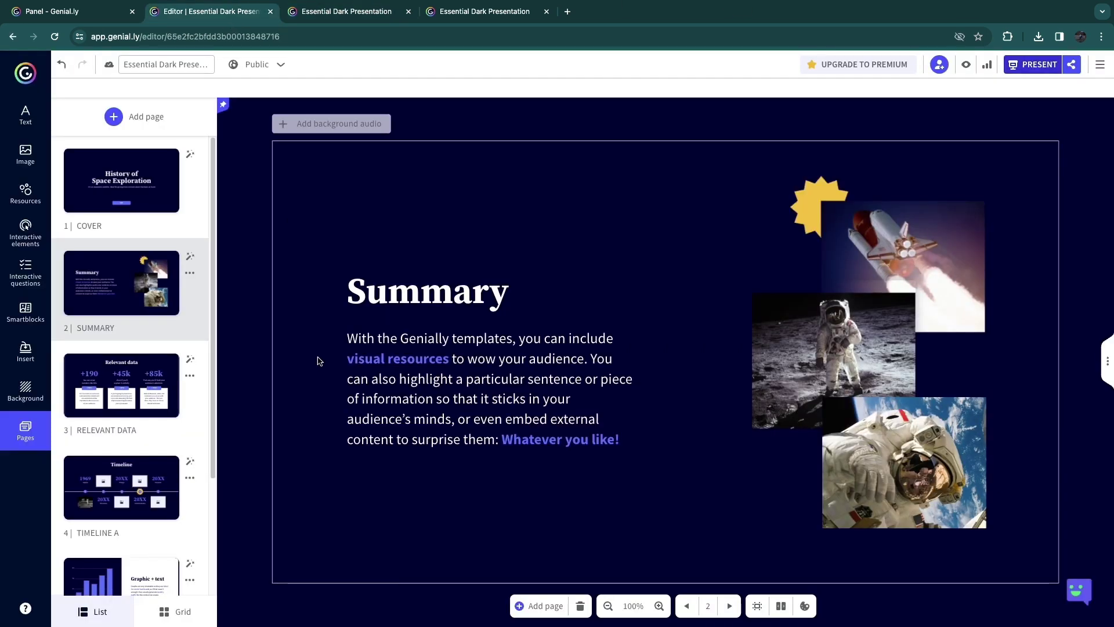
- View the premium plans page, then go back to the editor
click(847, 67)
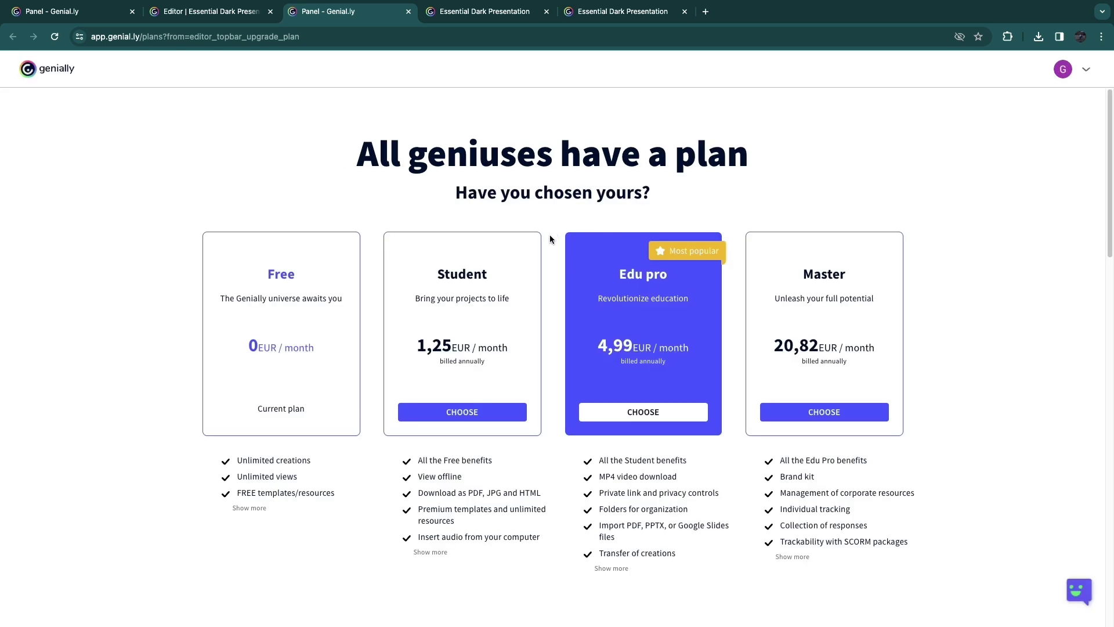
key(ctrl+shift+Tab)
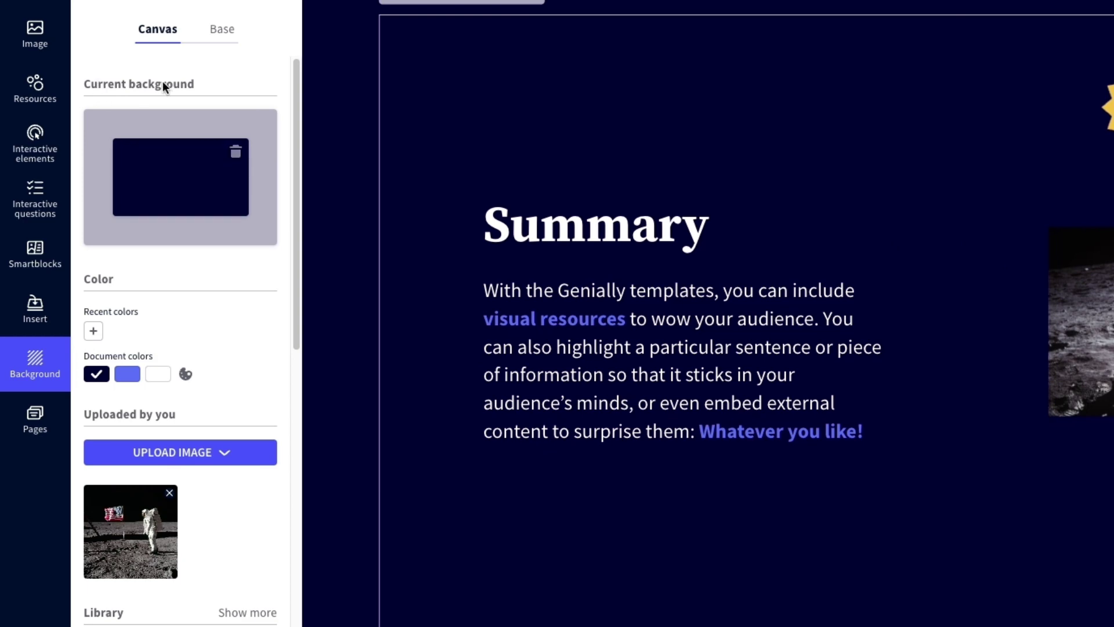
- Try moon-landing, brick, bokeh, barred-window and blue backgrounds, then restore dark navy
click(125, 540)
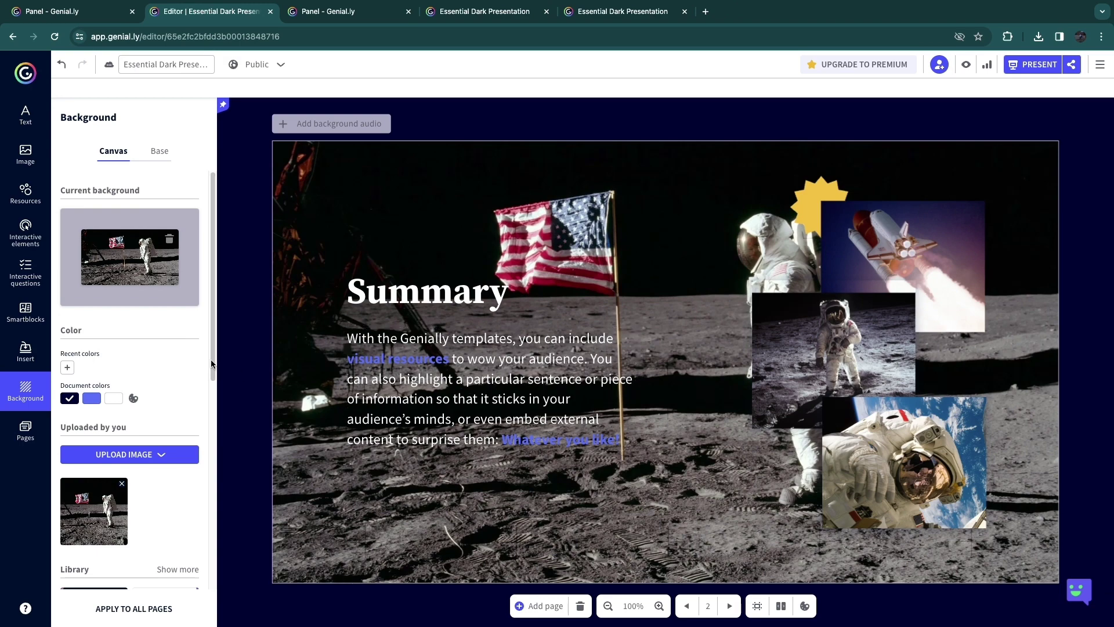
scroll(125, 425, down, 3)
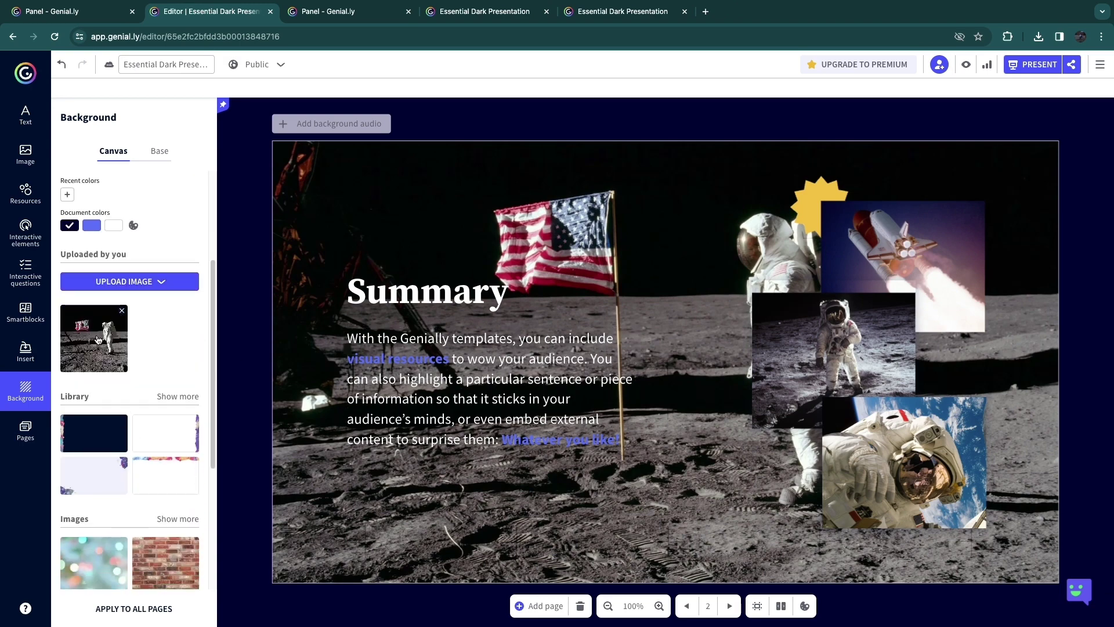
scroll(97, 340, down, 3)
click(166, 406)
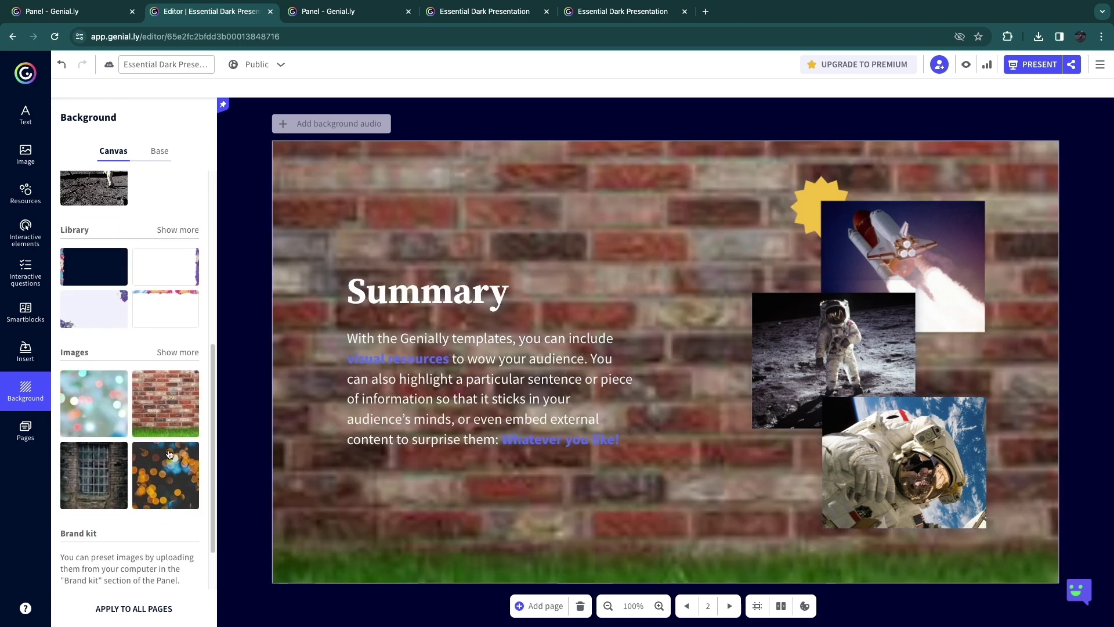
click(169, 453)
click(124, 505)
scroll(93, 429, up, 5)
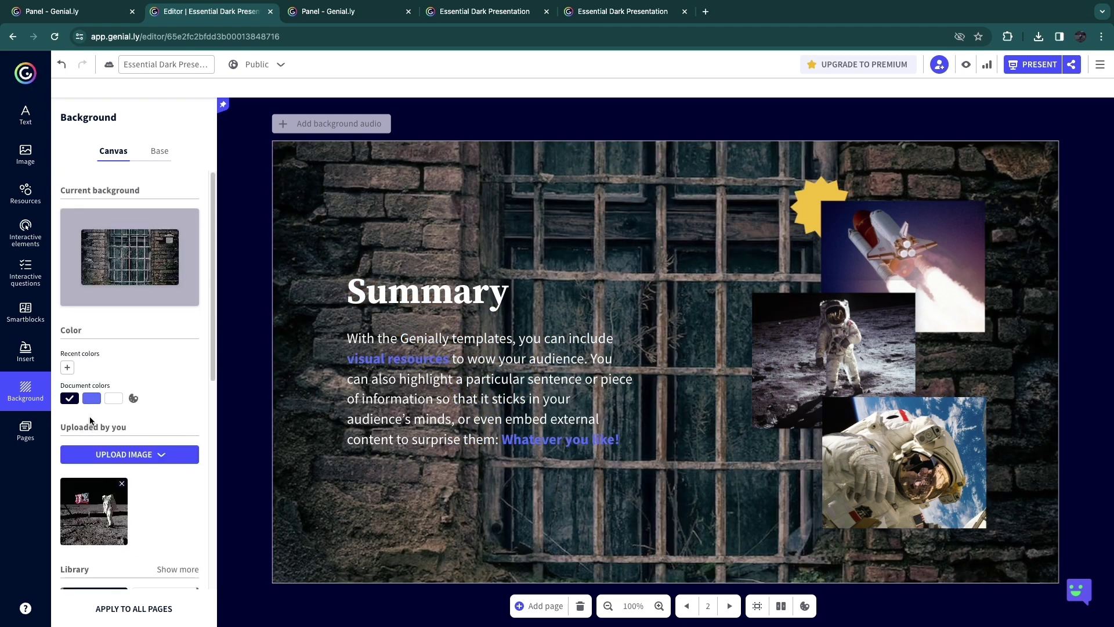
click(92, 398)
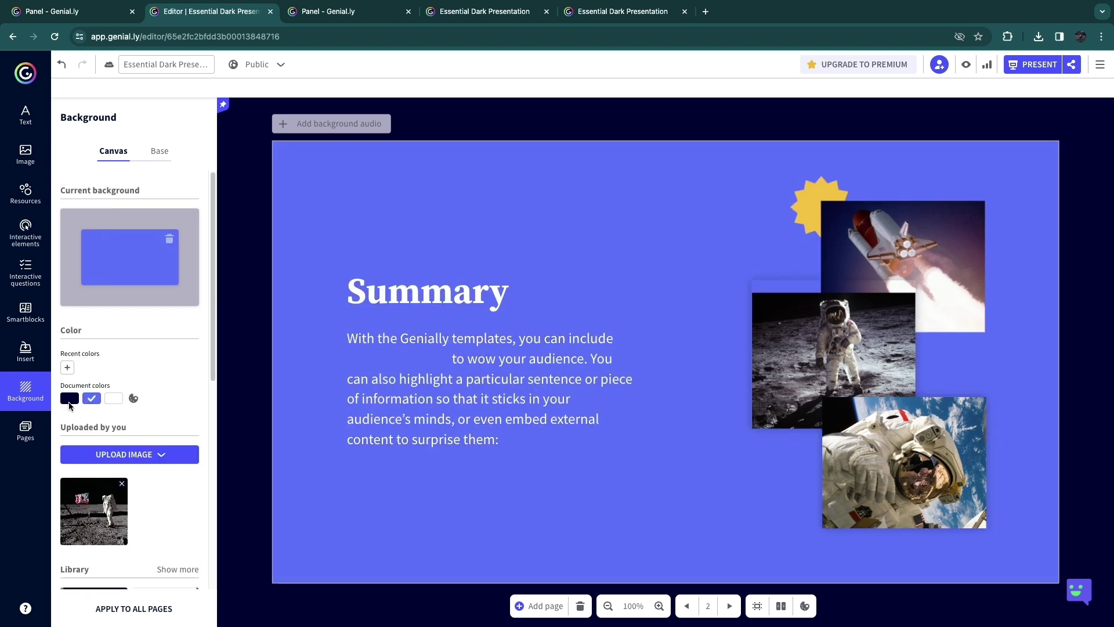
click(70, 398)
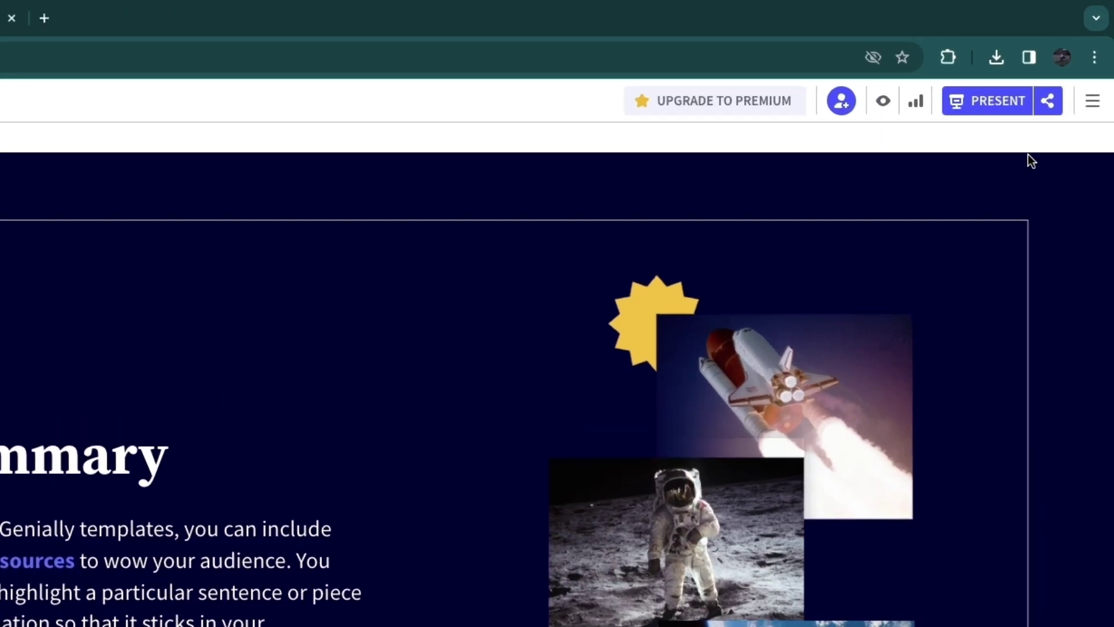
click(1071, 64)
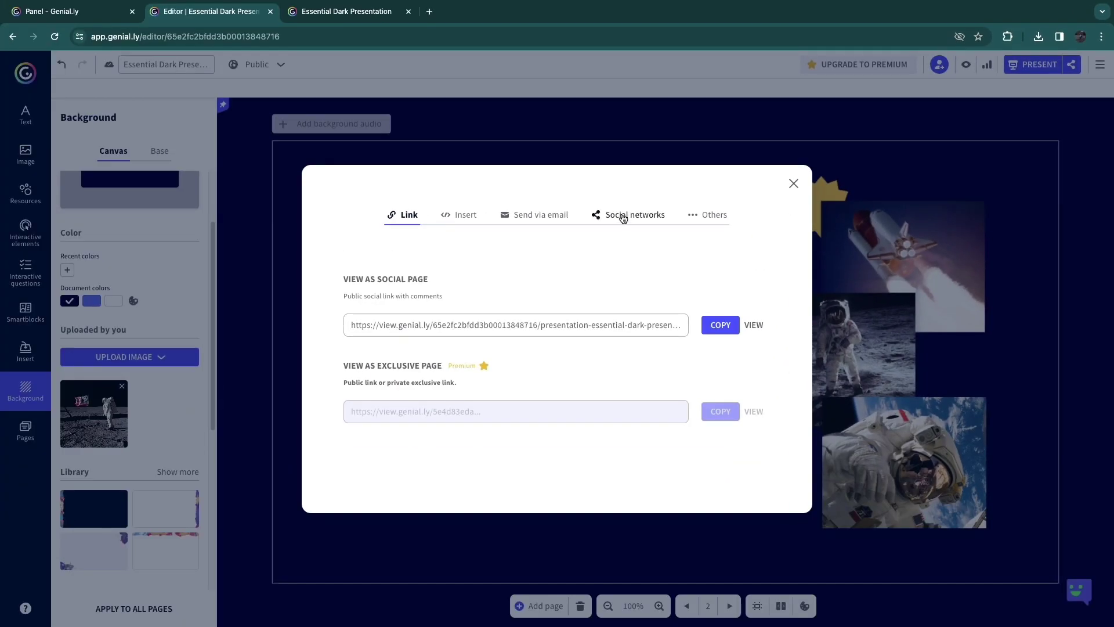
click(254, 380)
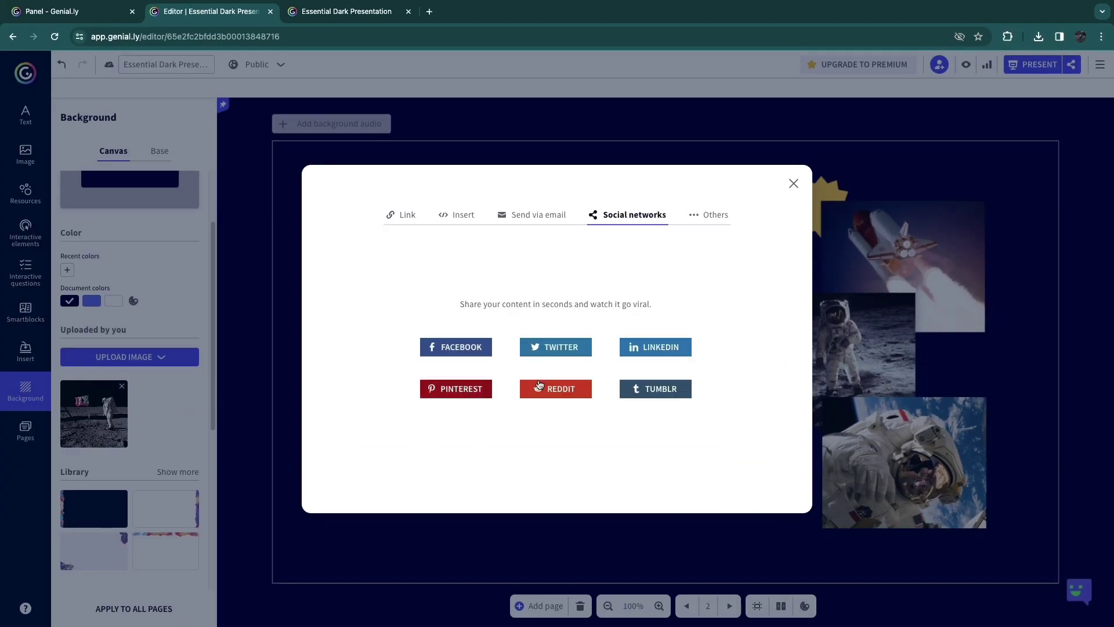
click(534, 217)
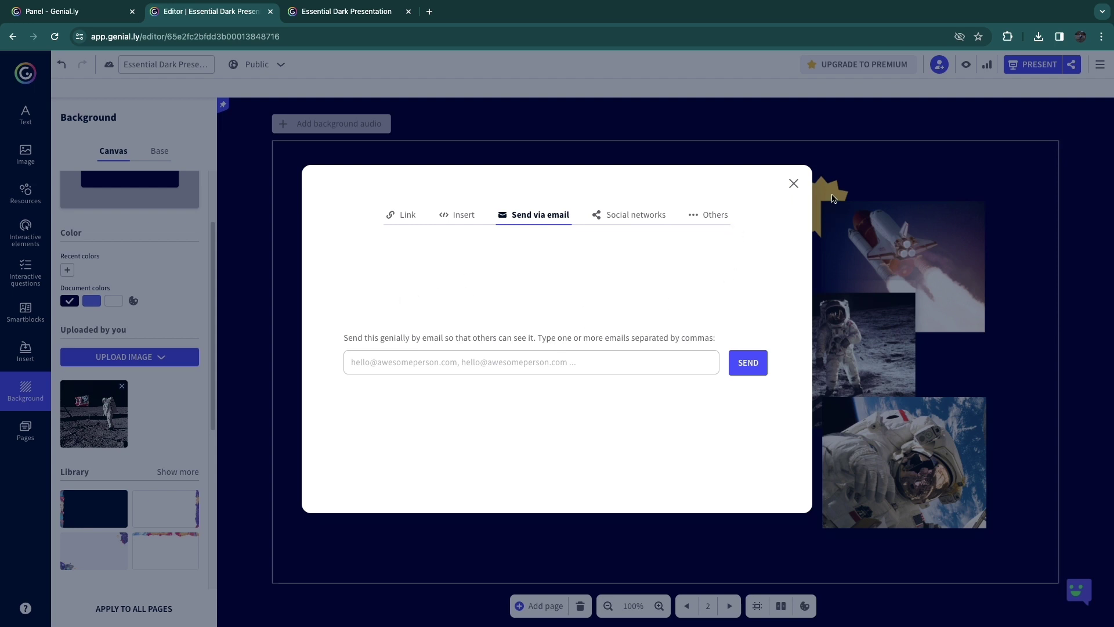
click(793, 183)
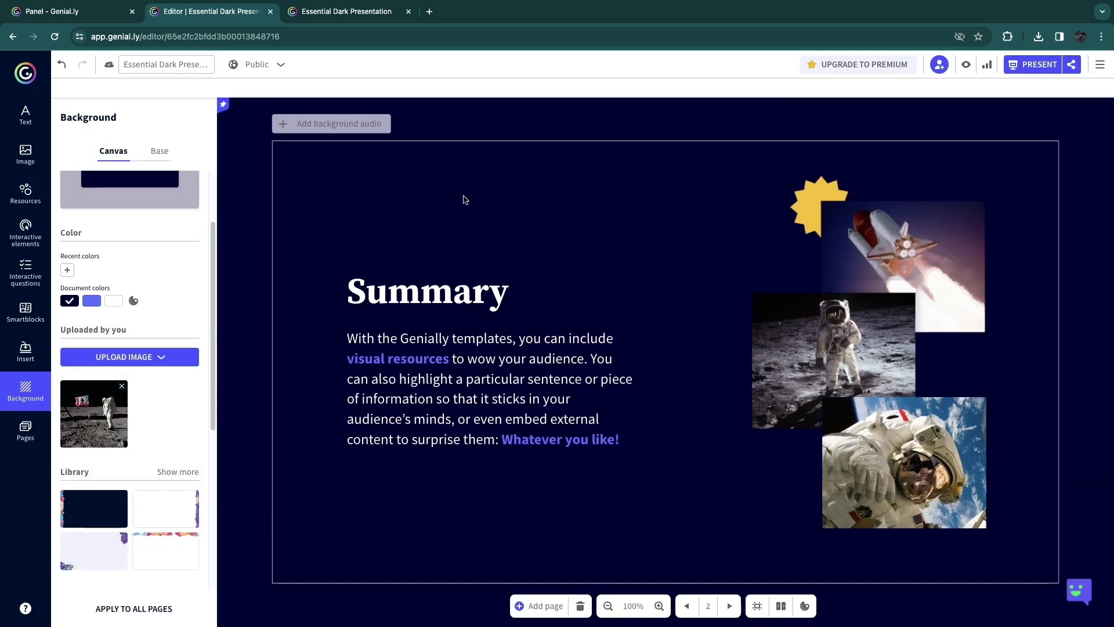